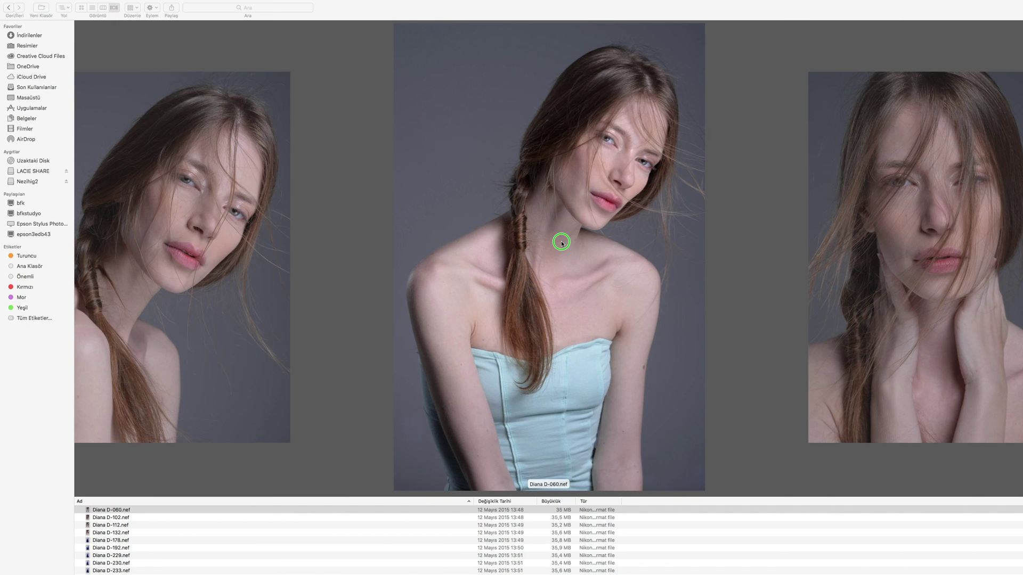
# - Open the centre portrait's NEF file from Finder with Adobe Photoshop CC 2018
pyautogui.rightClick(539, 511)
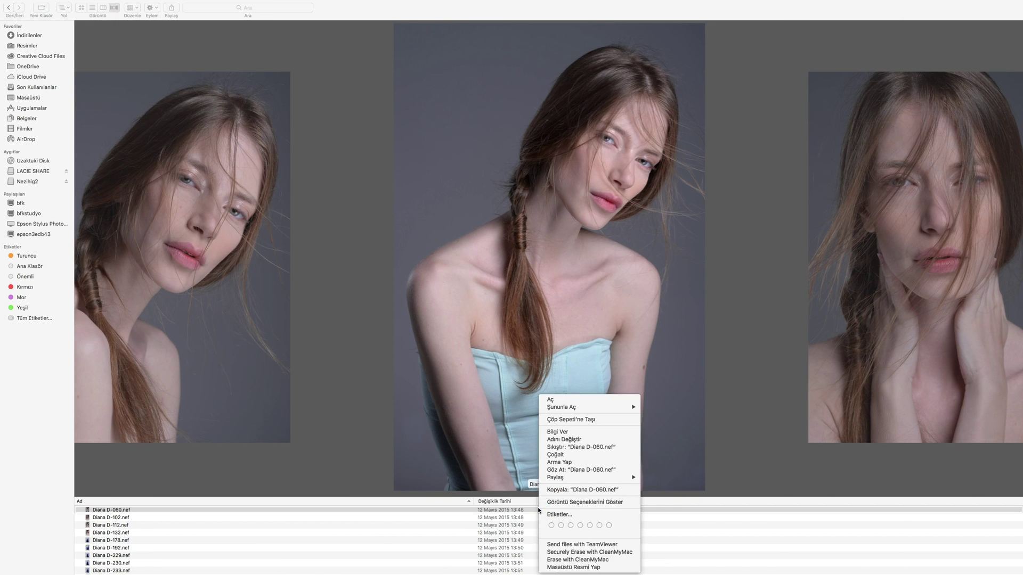
pyautogui.moveTo(561, 407)
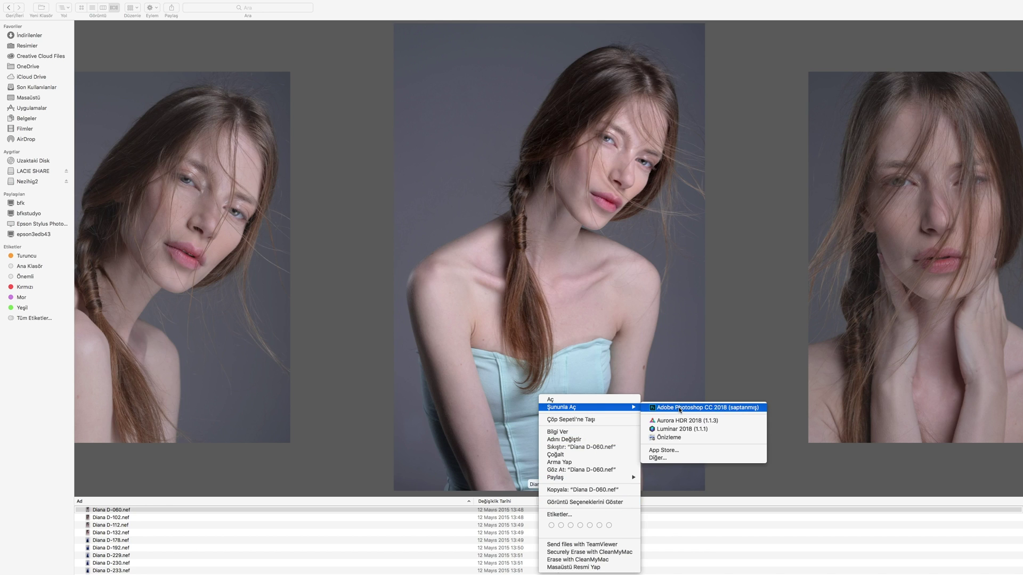
pyautogui.click(679, 408)
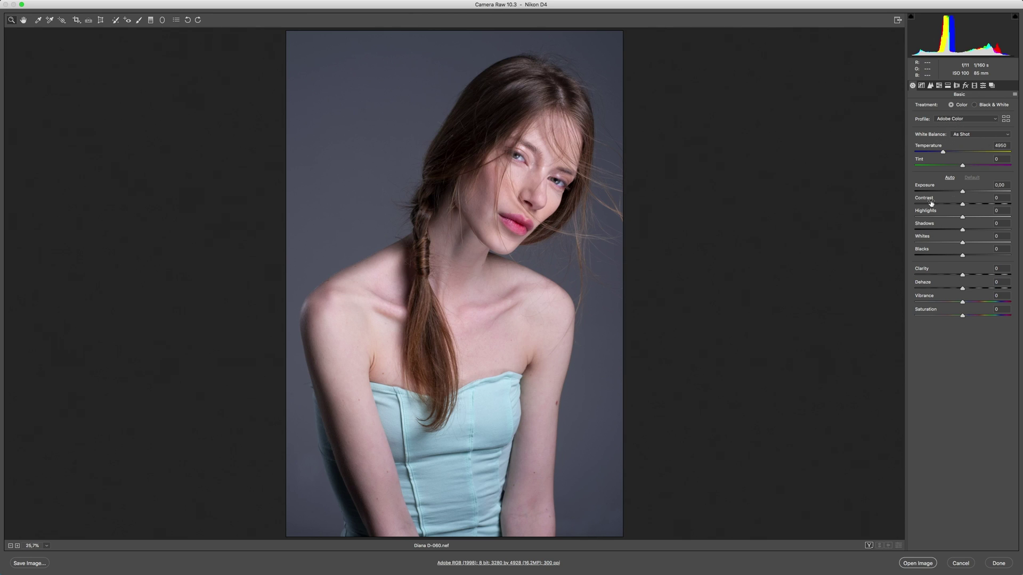
# - Glance at the fx grain and vignette settings, then show the Basic panel's Profile list
pyautogui.click(965, 86)
pyautogui.click(912, 86)
pyautogui.click(963, 119)
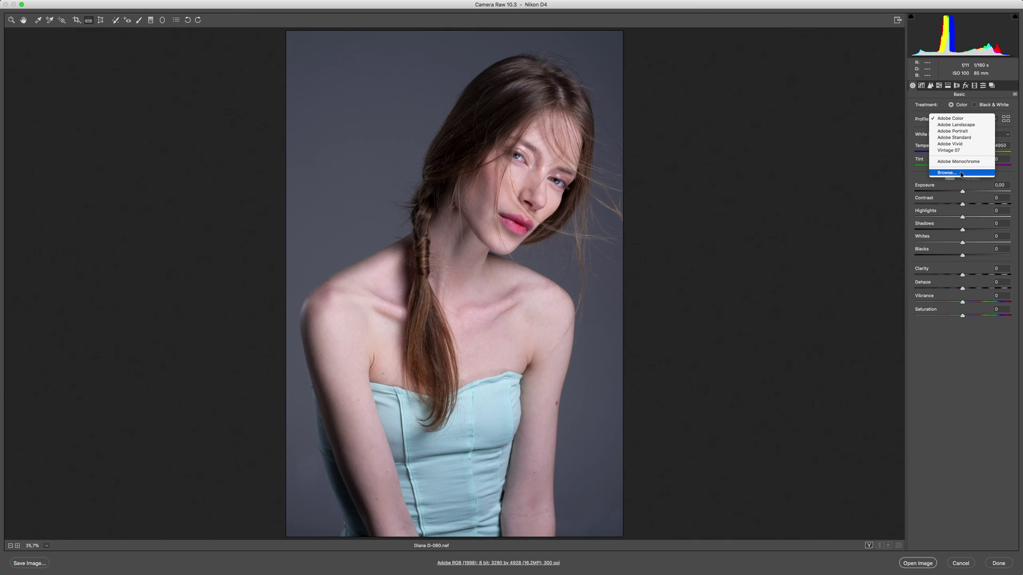
# - Open the full Profile Browser and unstar Adobe Color from the favourites
pyautogui.click(1006, 120)
pyautogui.click(1007, 120)
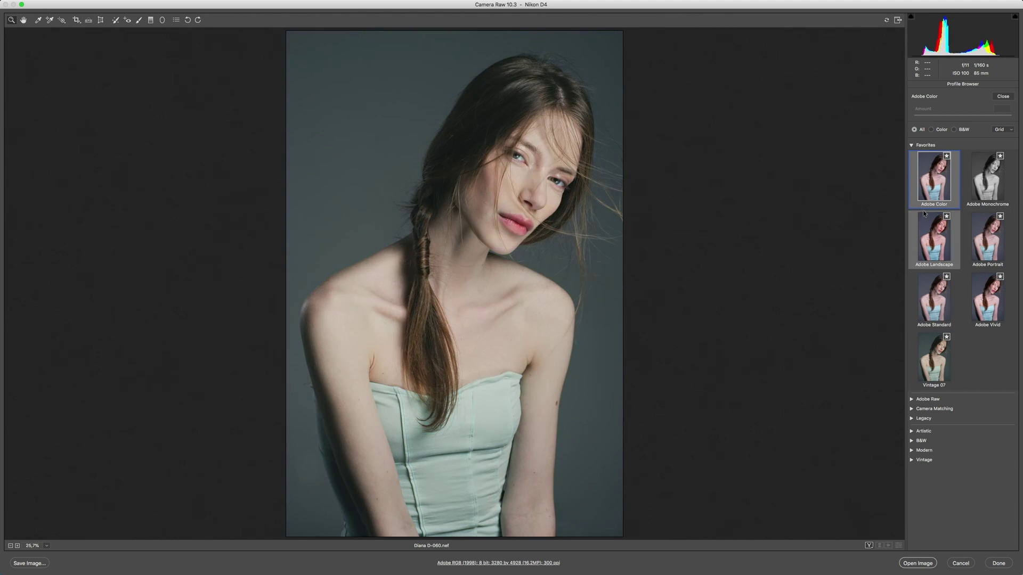
pyautogui.click(946, 155)
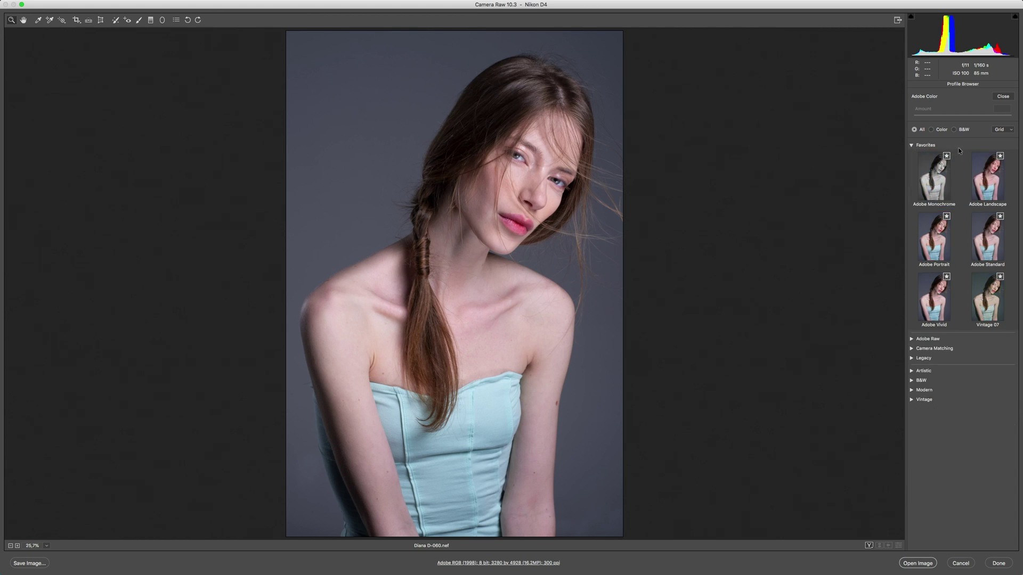
# - Browse the Adobe Raw and Camera Matching profile groups, leaving all groups collapsed
pyautogui.click(911, 146)
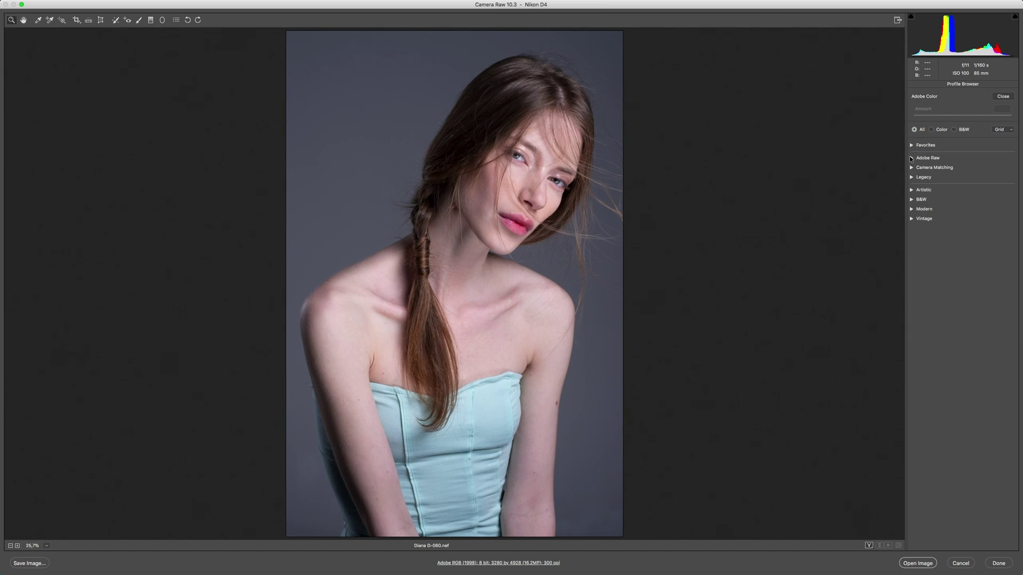
pyautogui.click(911, 158)
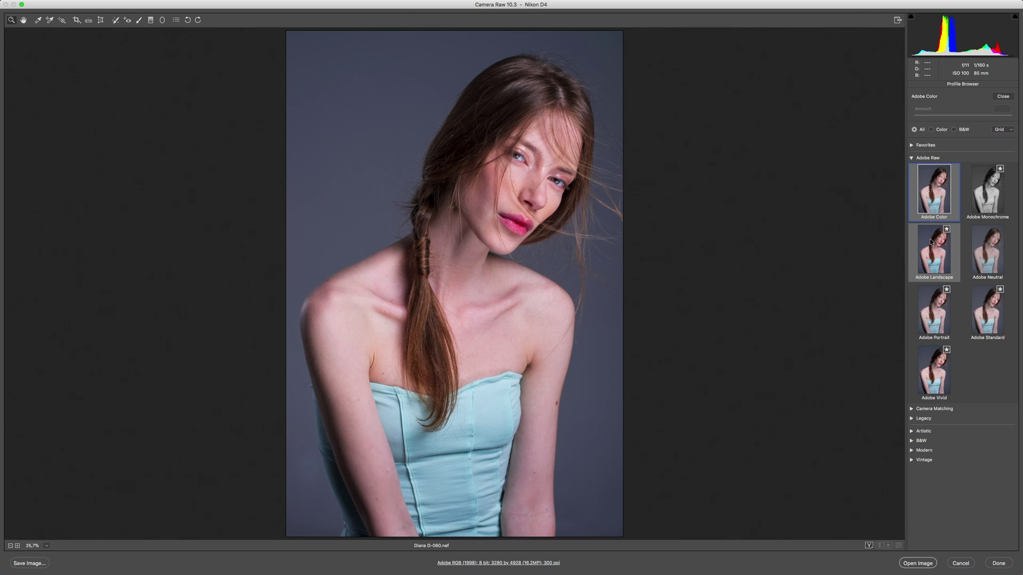
pyautogui.click(912, 158)
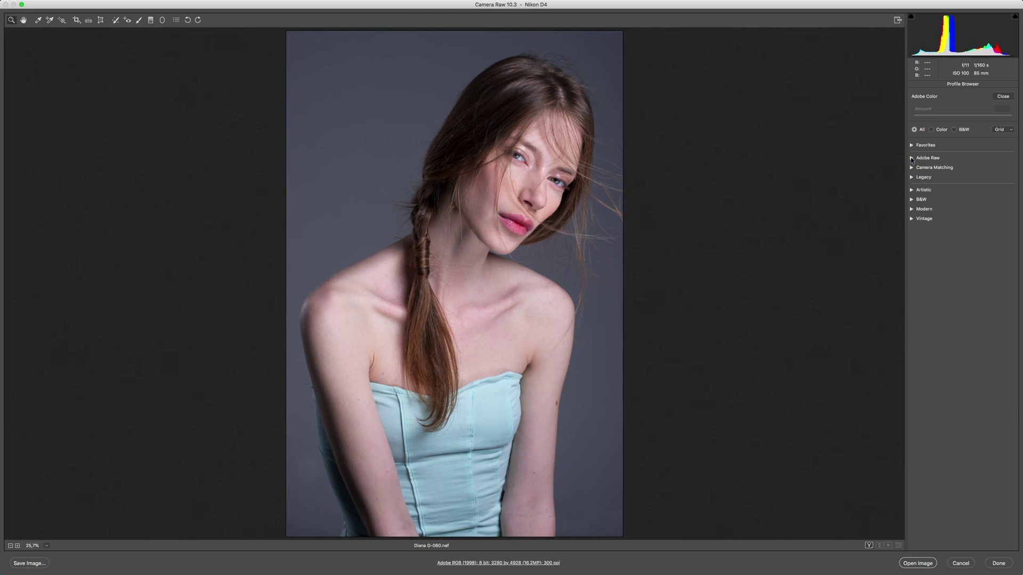
pyautogui.click(911, 169)
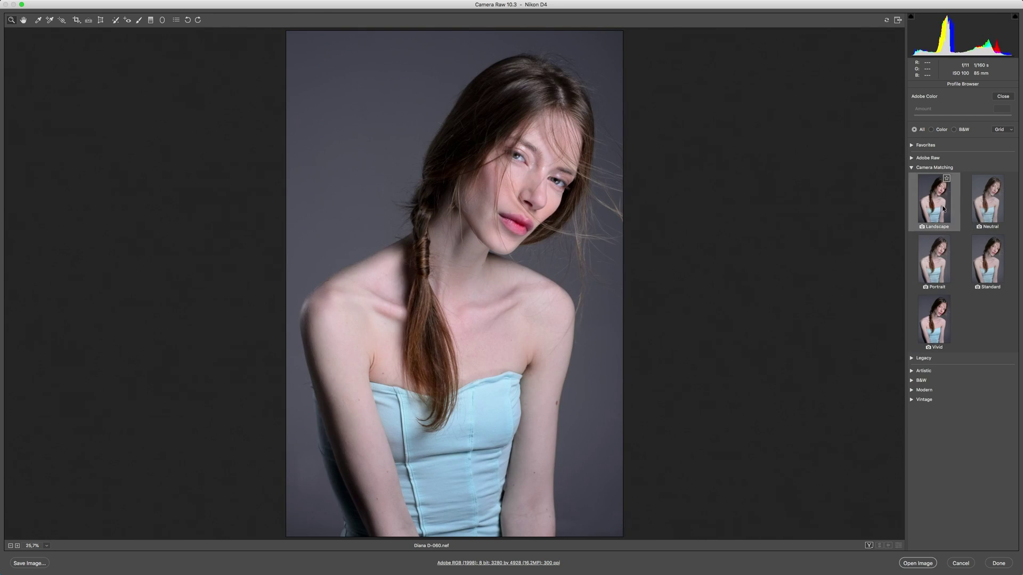
pyautogui.click(911, 168)
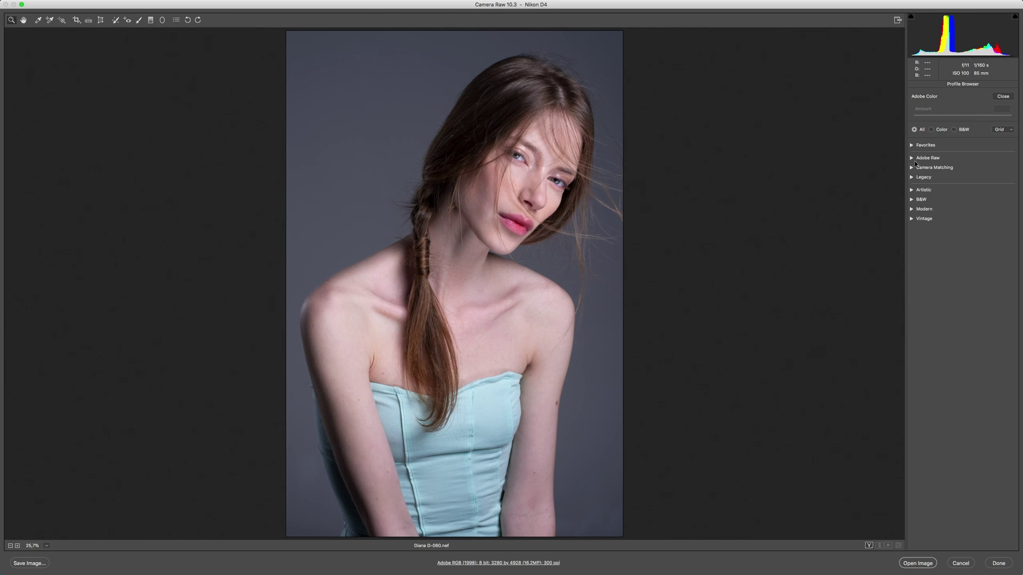
# - Star Artistic 07 and Artistic 06 as favourites and apply Artistic 06 to the portrait
pyautogui.click(911, 178)
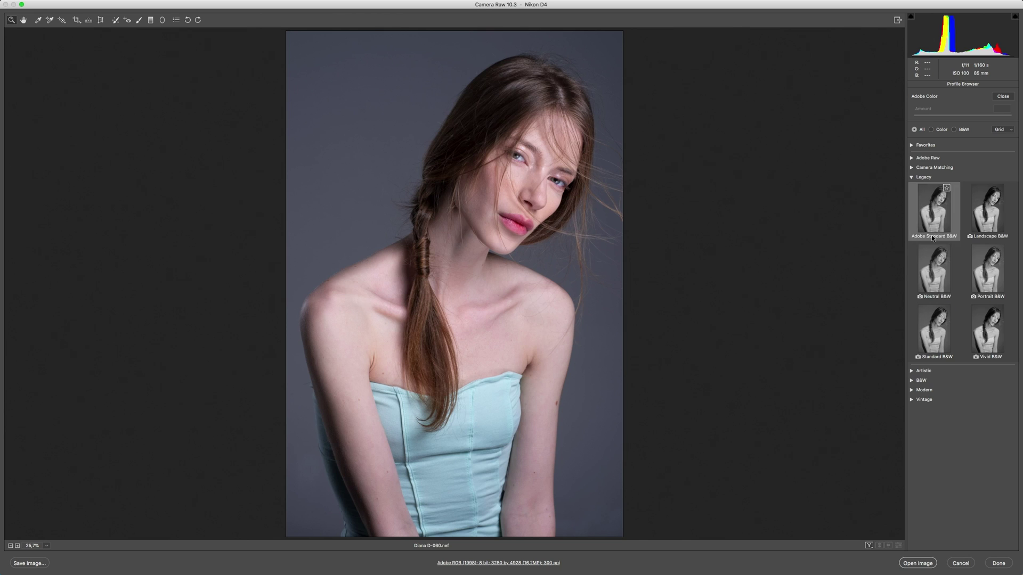
pyautogui.click(911, 178)
pyautogui.click(911, 190)
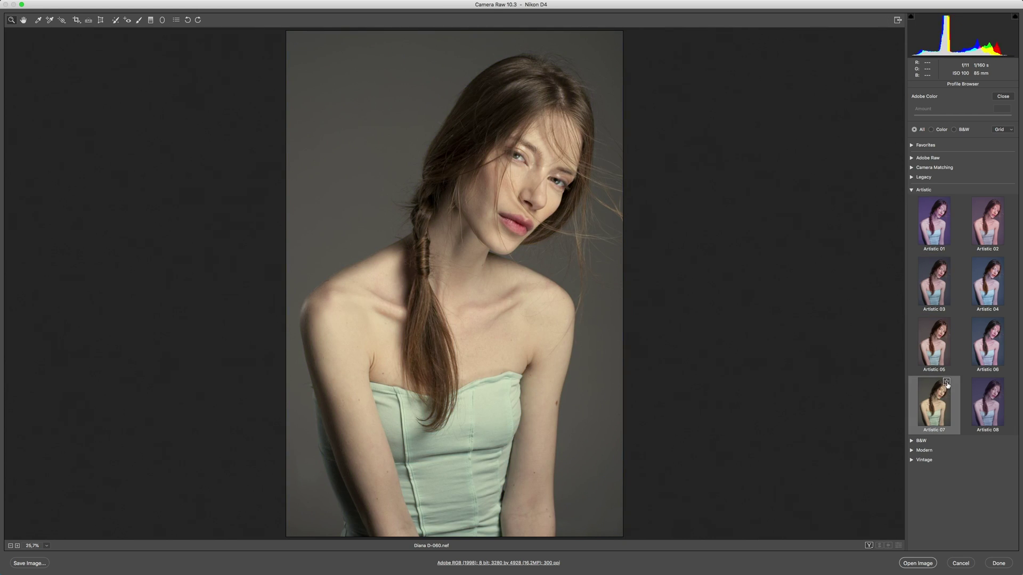
pyautogui.click(946, 382)
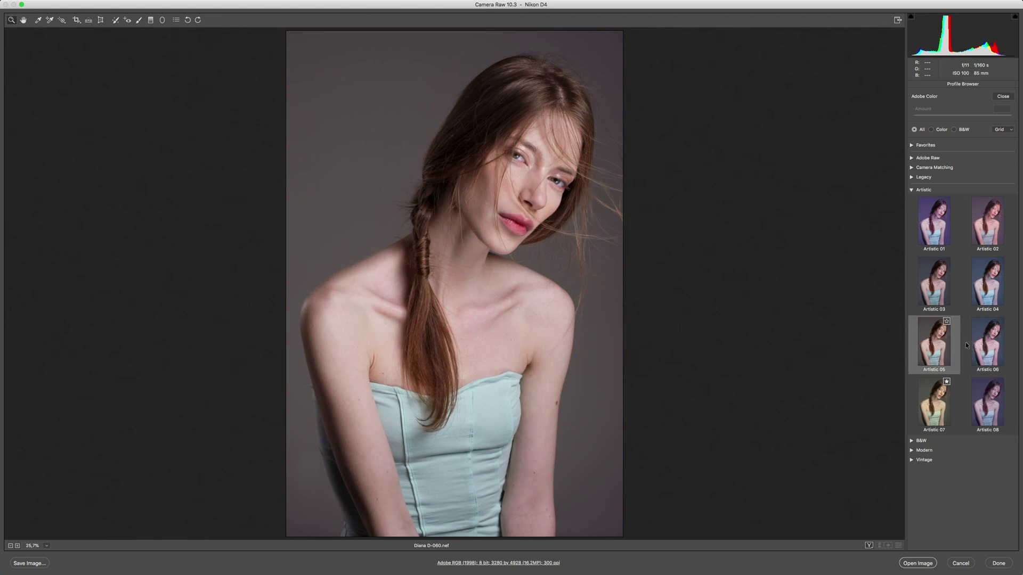
pyautogui.click(1000, 322)
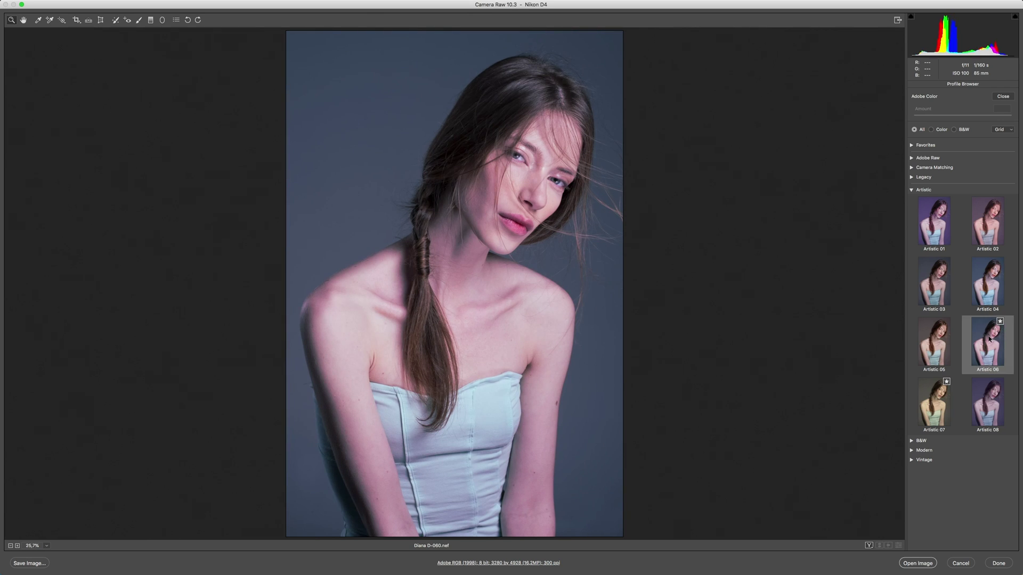
pyautogui.click(988, 339)
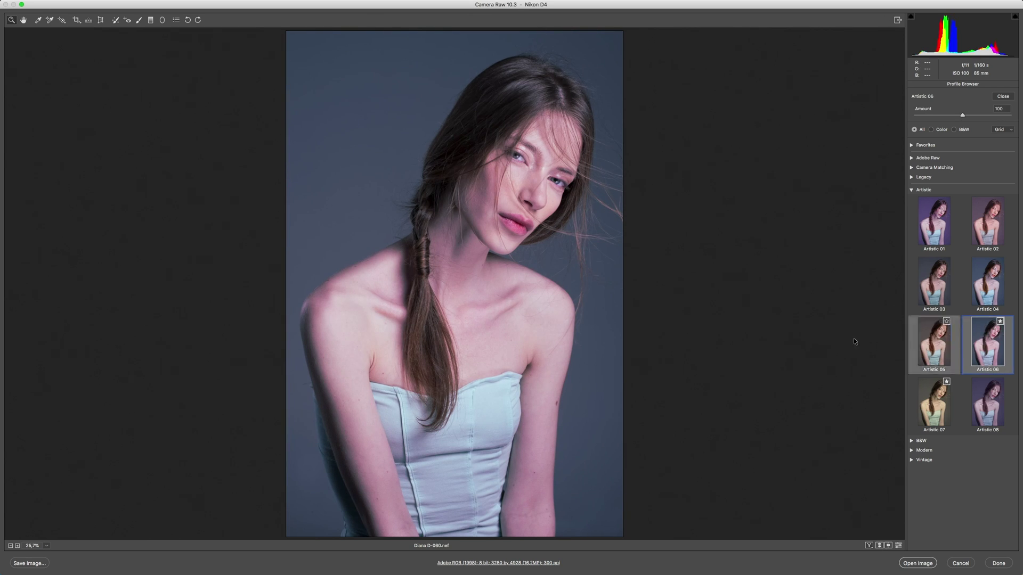
pyautogui.click(911, 189)
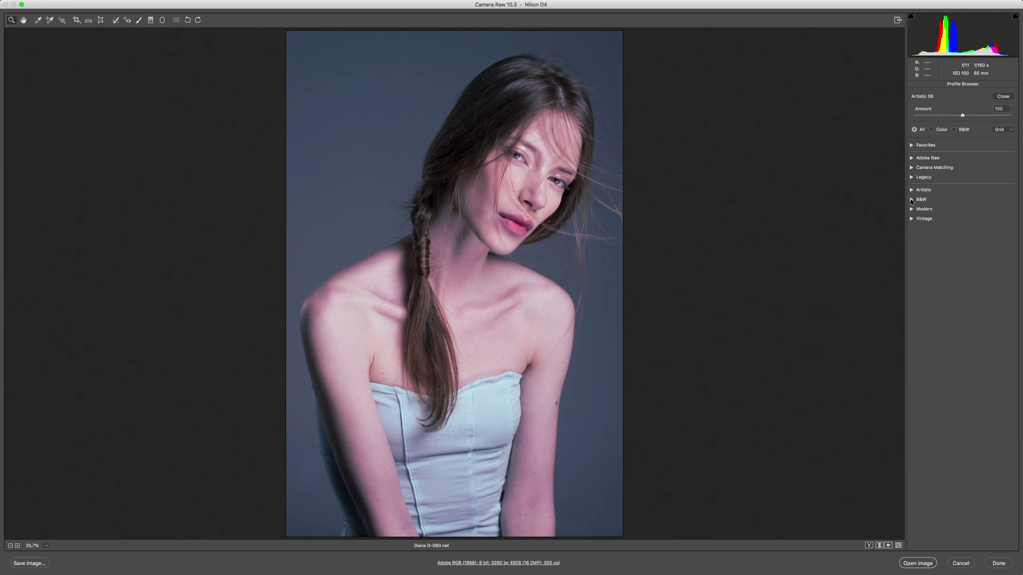
# - Browse the B&W, Modern and Vintage groups and apply the Vintage 04 profile
pyautogui.click(911, 199)
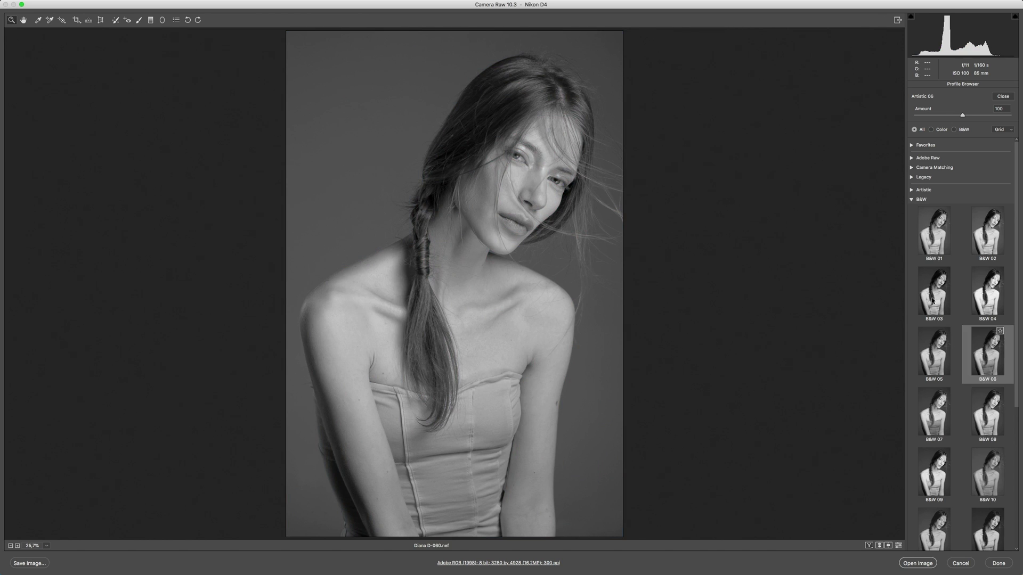
pyautogui.click(910, 200)
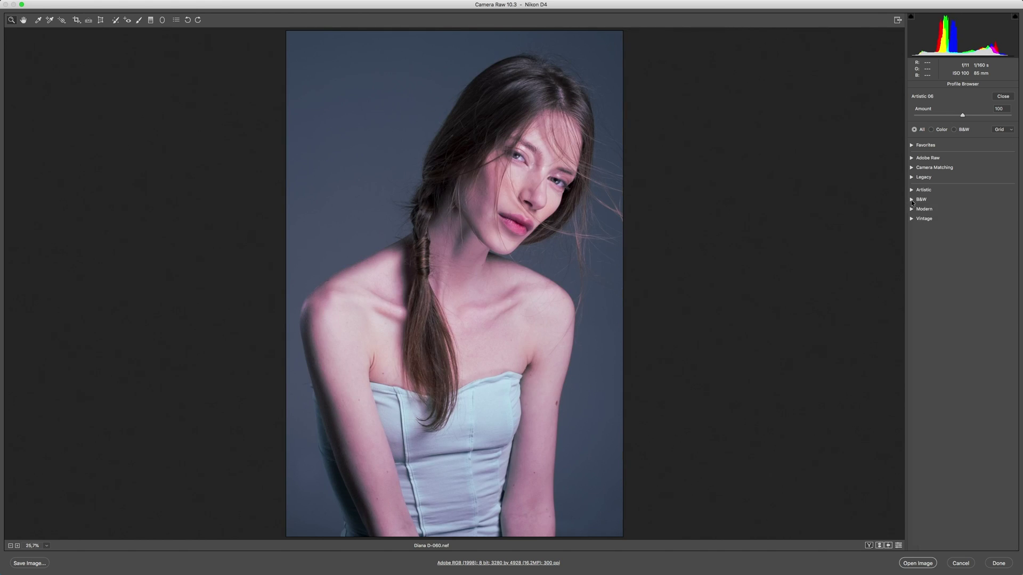
pyautogui.click(911, 209)
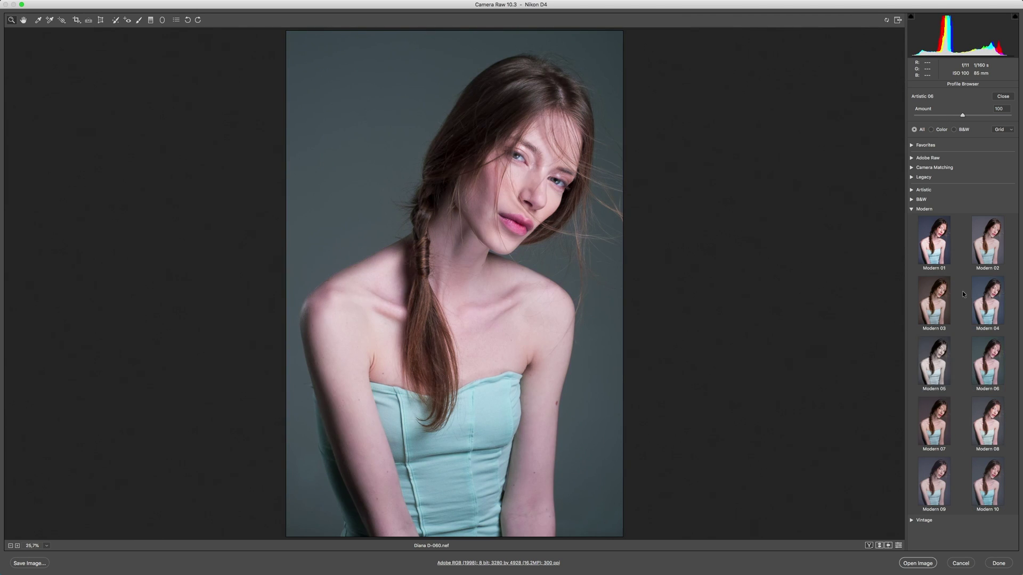
pyautogui.click(910, 210)
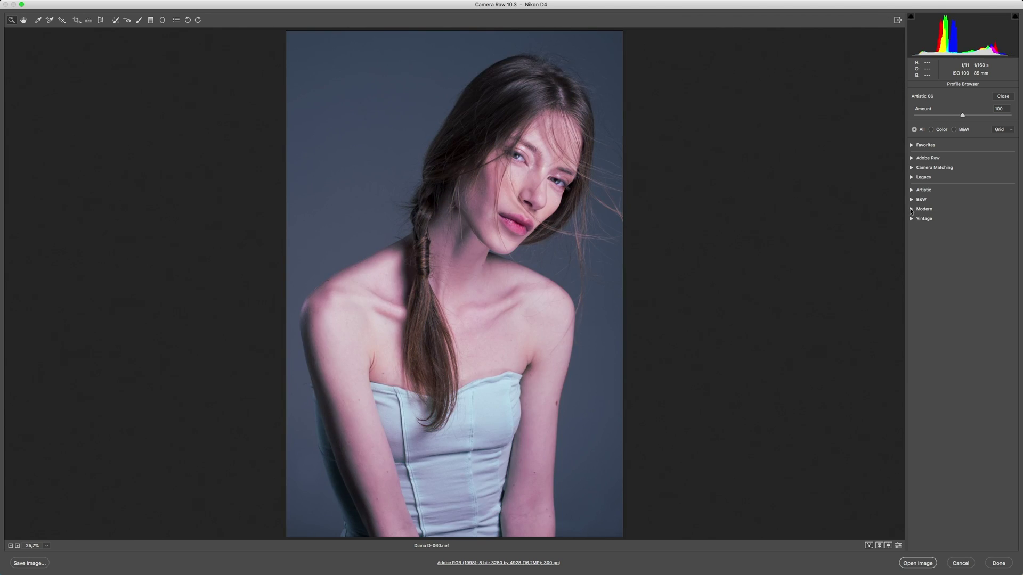
pyautogui.click(911, 219)
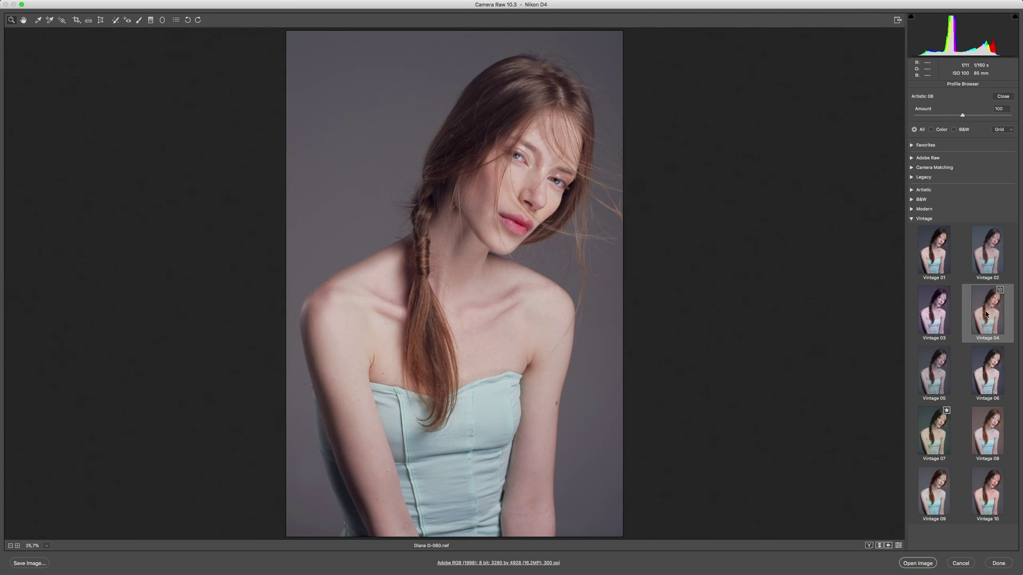
pyautogui.click(986, 314)
pyautogui.click(911, 219)
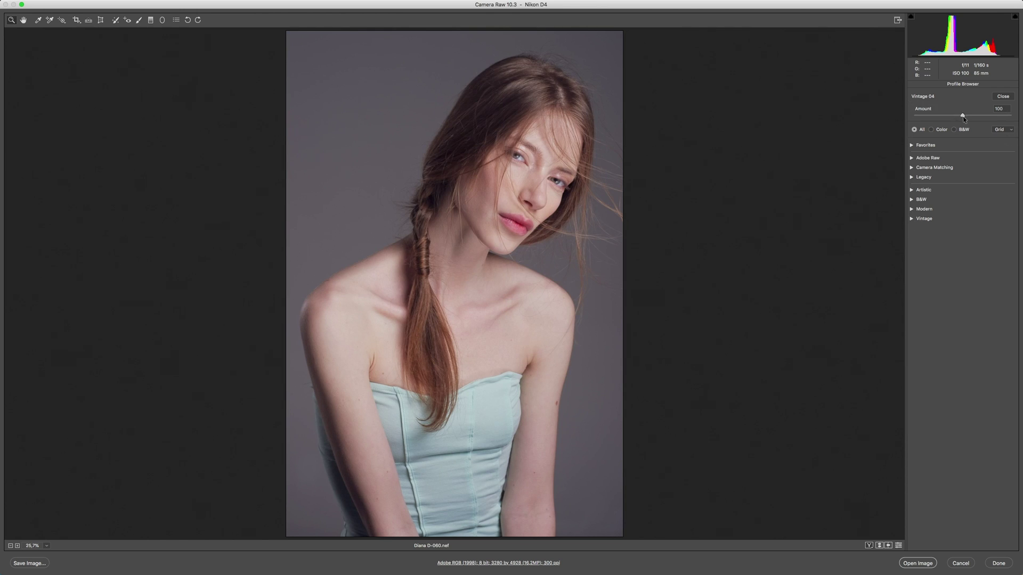
# - Raise the Vintage 04 amount to 122 and switch the browser to List view
pyautogui.moveTo(962, 117); pyautogui.dragTo(972, 119)
pyautogui.moveTo(971, 117)
pyautogui.mouseDown()
pyautogui.moveTo(1012, 121)
pyautogui.moveTo(973, 117)
pyautogui.mouseUp()
pyautogui.click(1011, 131)
pyautogui.click(1008, 138)
# - Check the Favorites group, return to Grid view and close the Profile Browser
pyautogui.click(911, 146)
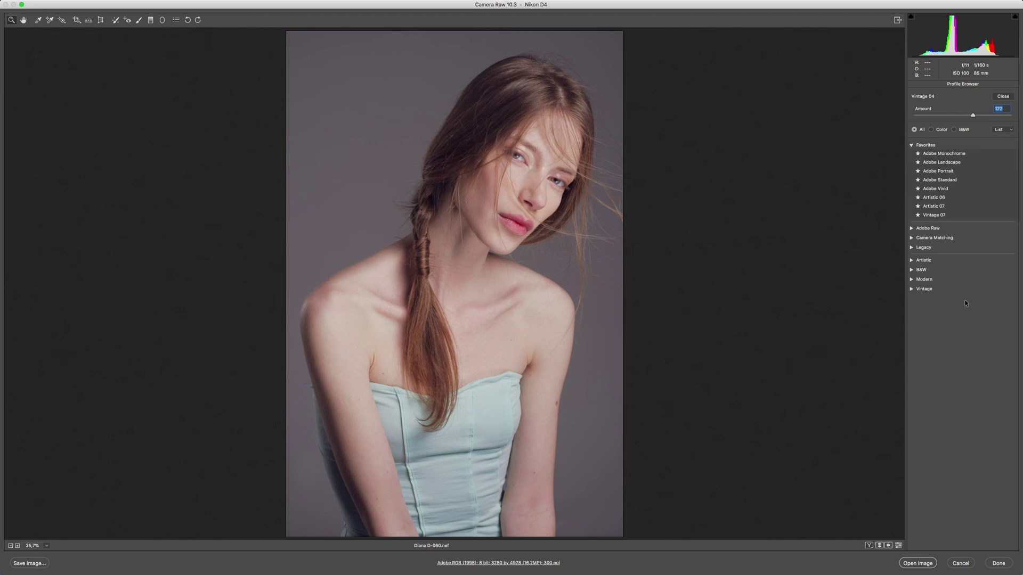
pyautogui.click(1007, 129)
pyautogui.click(1003, 122)
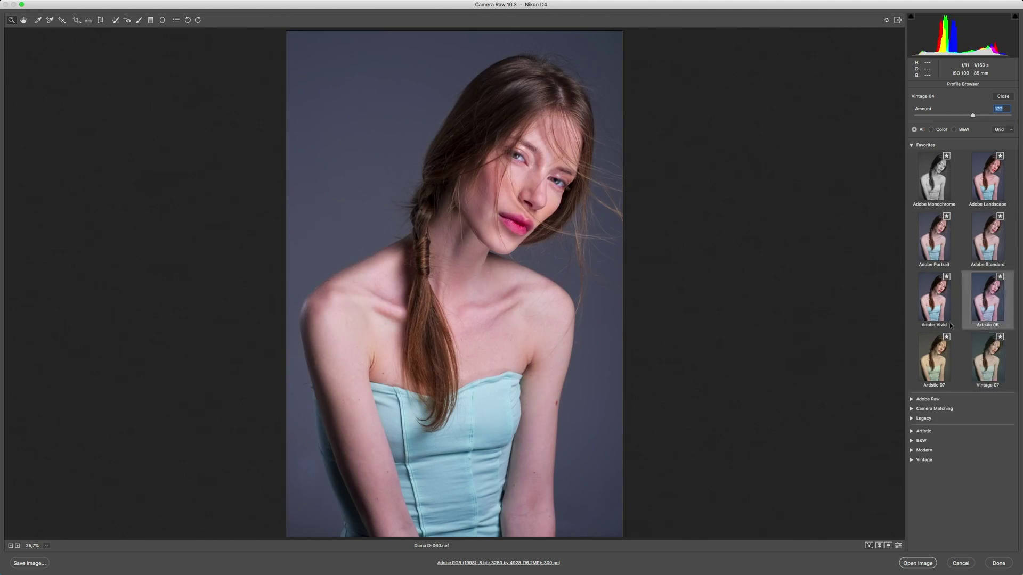
pyautogui.click(911, 145)
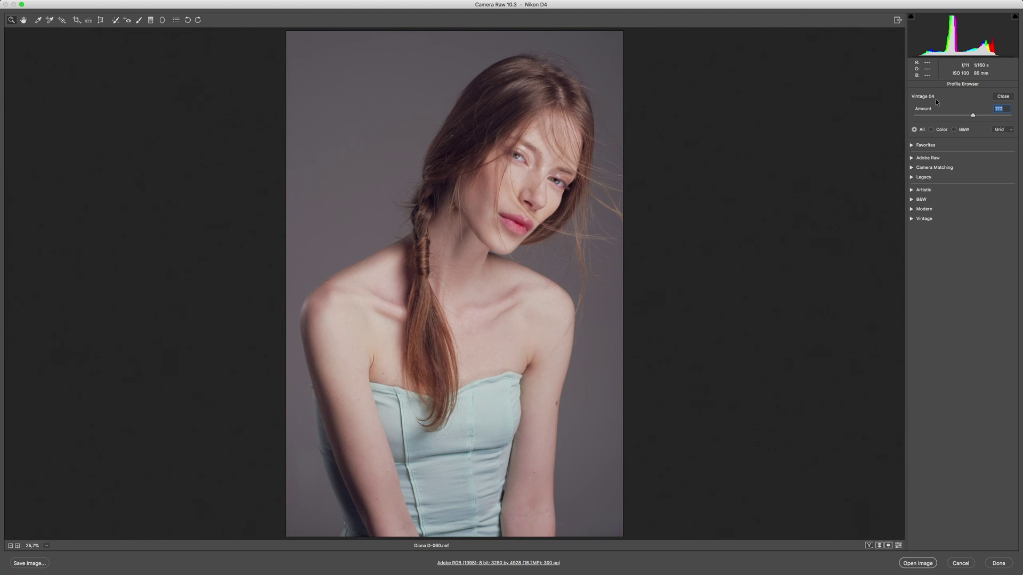
pyautogui.click(1000, 99)
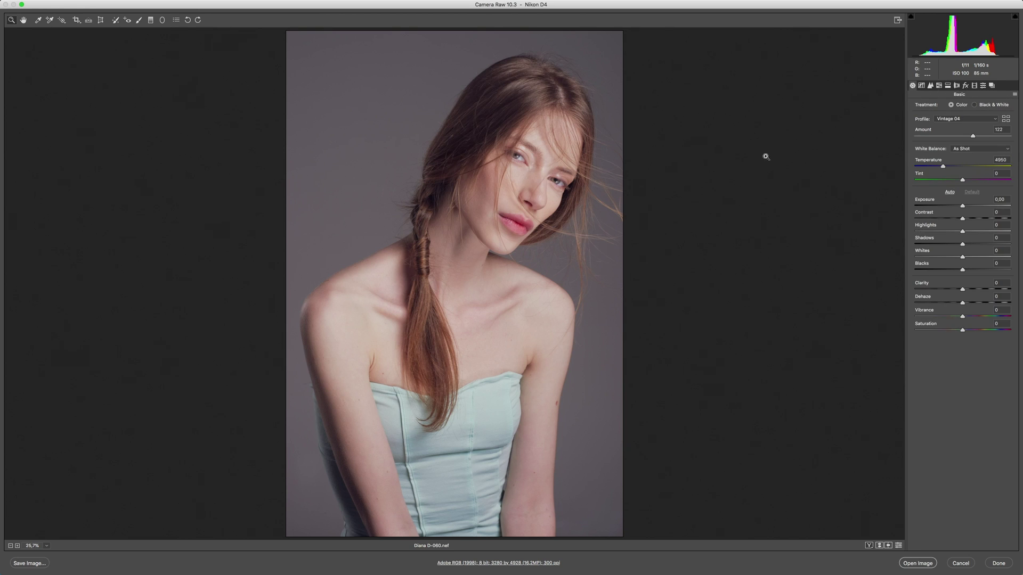
# - Check the HSL tab, then apply Adobe Monochrome from the Basic panel's Profile list
pyautogui.click(938, 85)
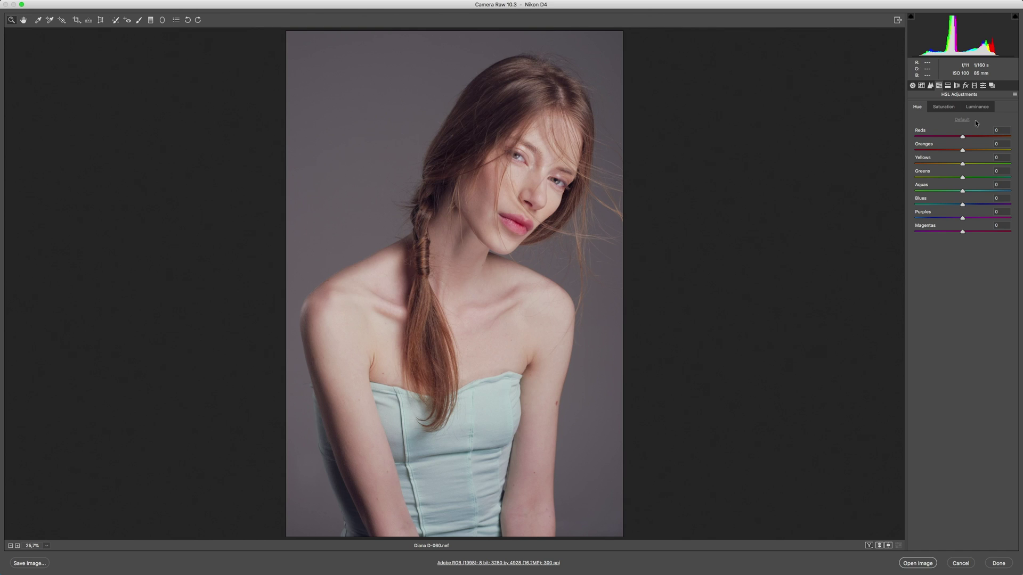
pyautogui.click(912, 85)
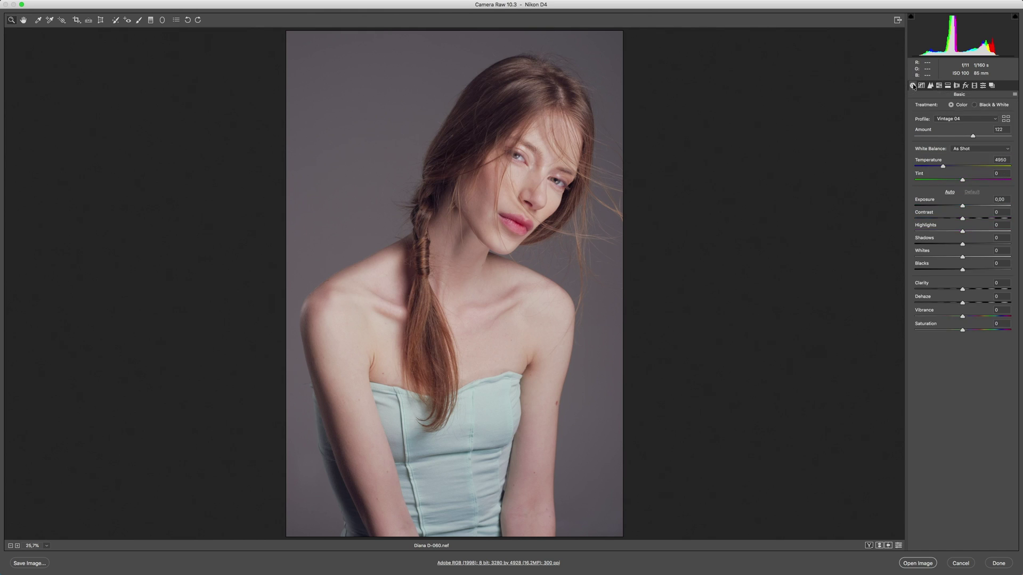
pyautogui.click(963, 118)
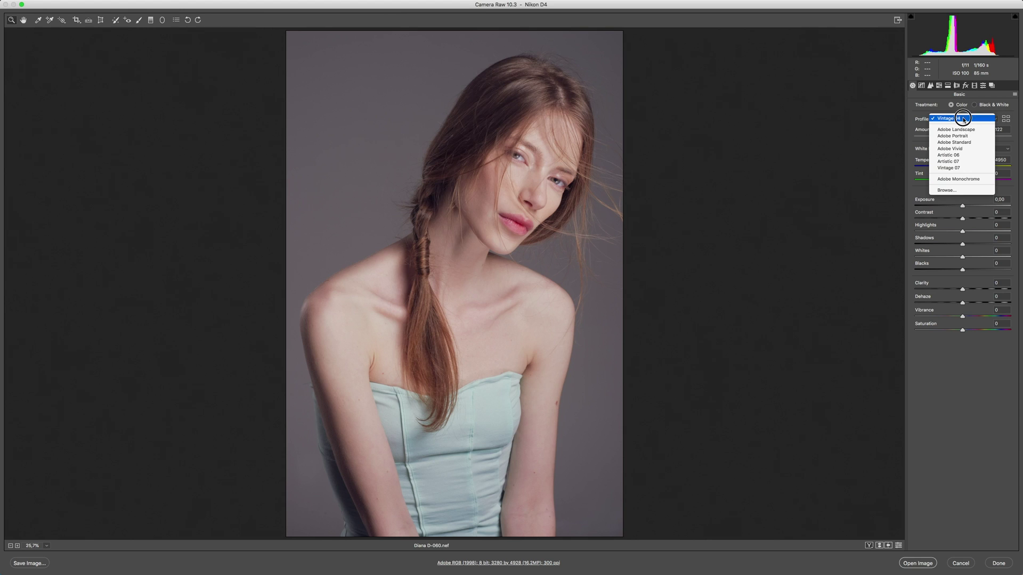
pyautogui.click(960, 180)
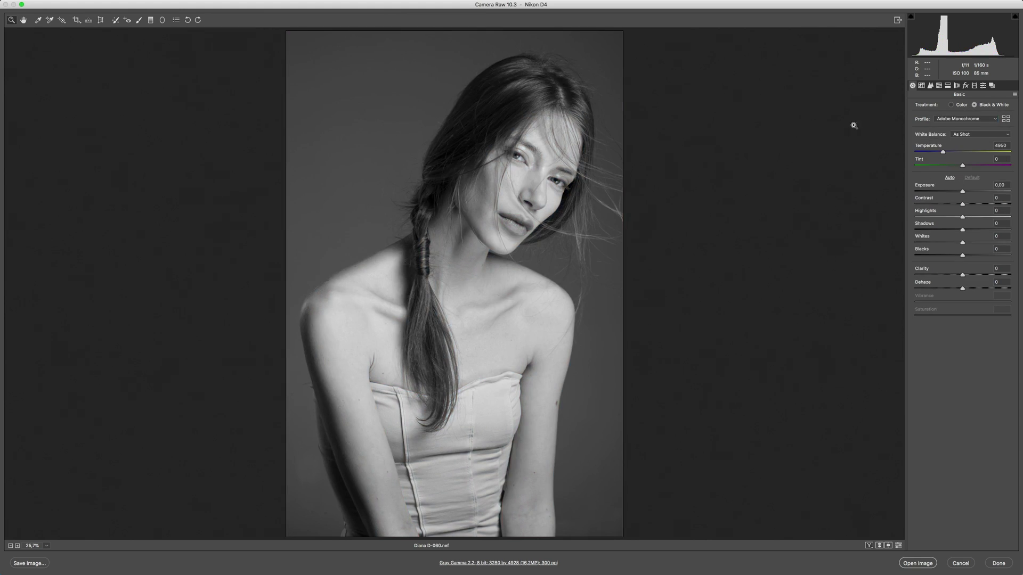
# - Inspect the B&W Mix values, leaving them at zero, and return to Basic
pyautogui.click(938, 86)
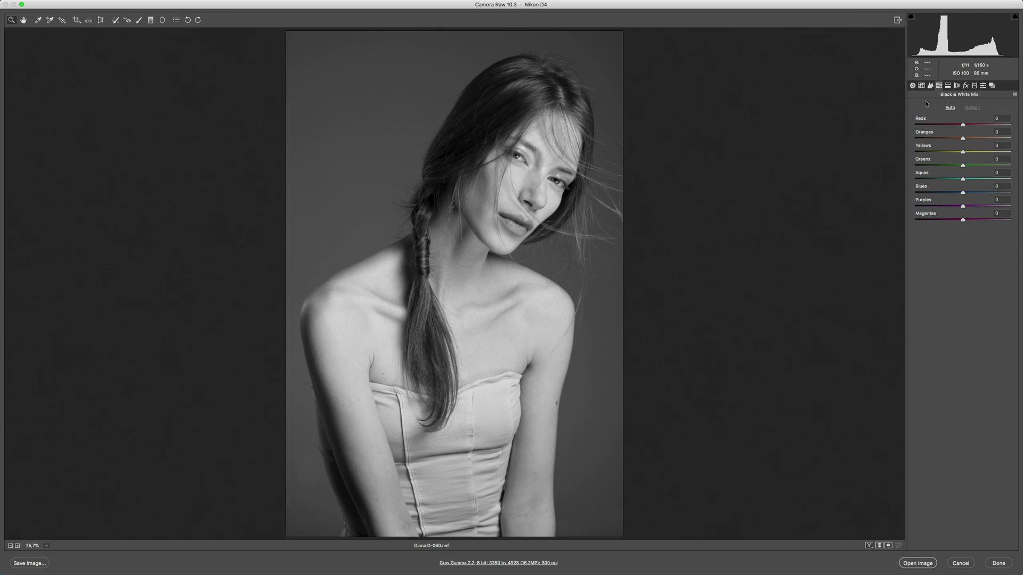
pyautogui.click(912, 86)
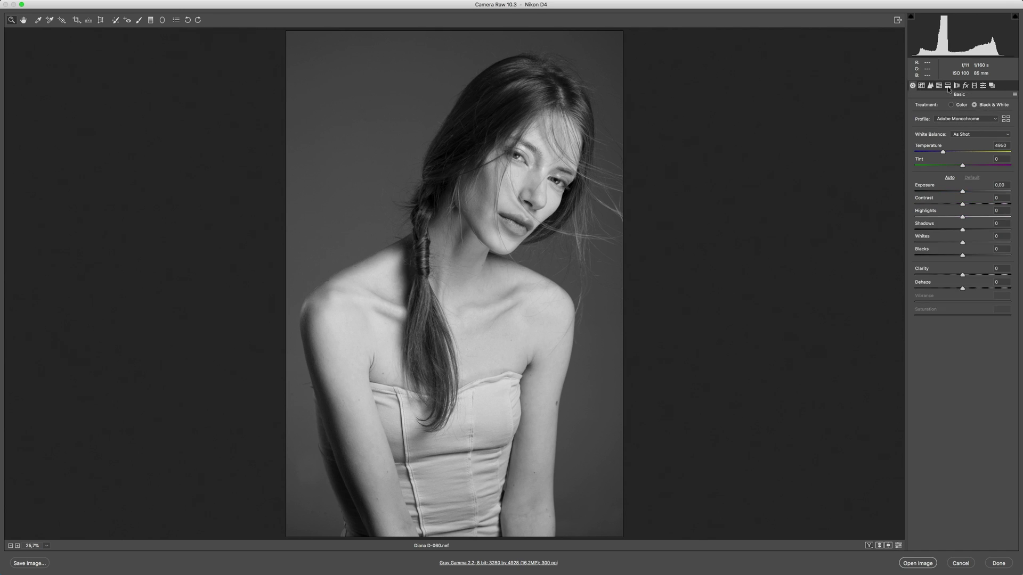
# - Apply the Vintage 07 profile, glance at HSL, and return to the Basic panel
pyautogui.click(966, 119)
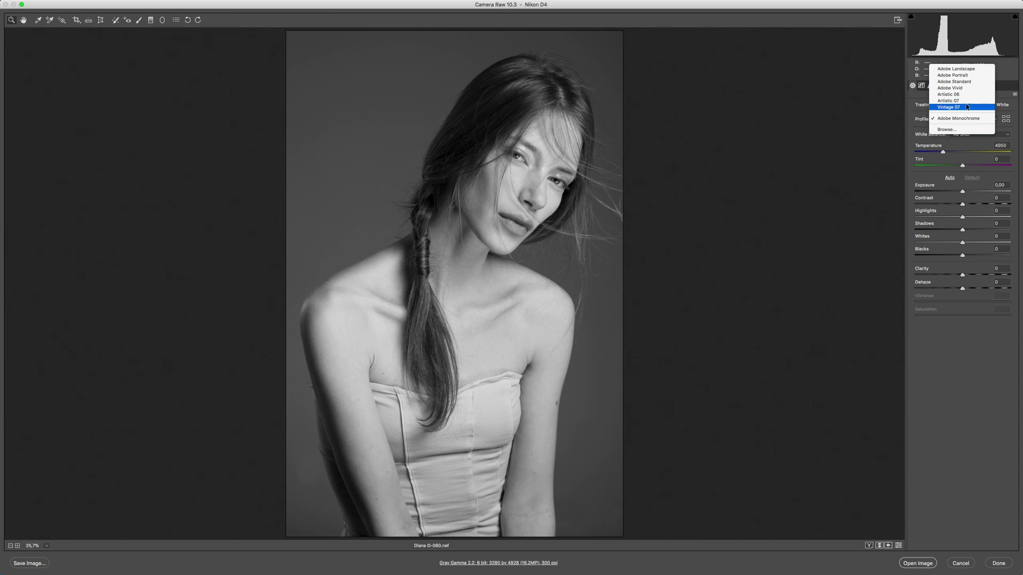
pyautogui.click(967, 108)
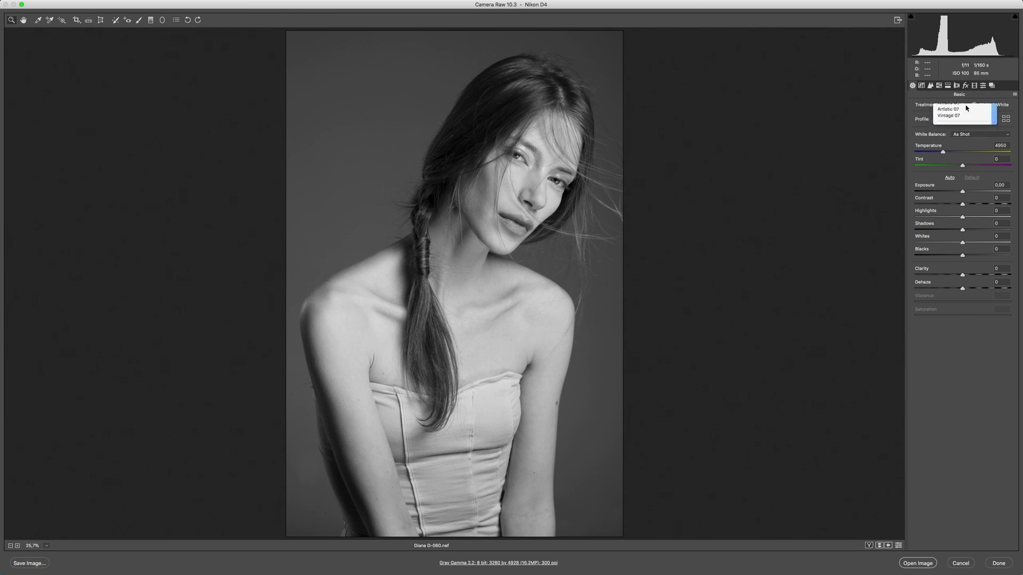
pyautogui.click(947, 86)
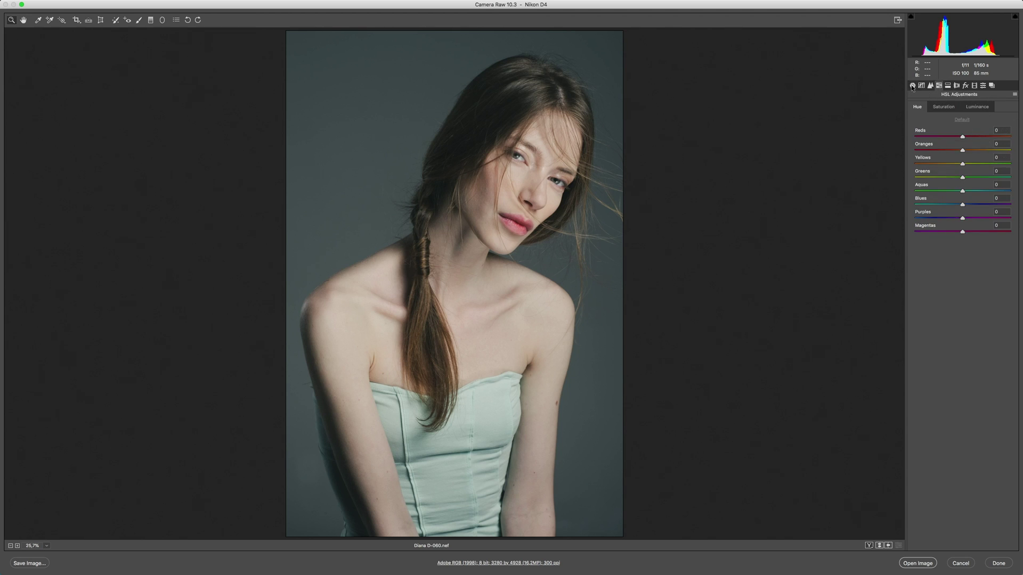
pyautogui.click(912, 86)
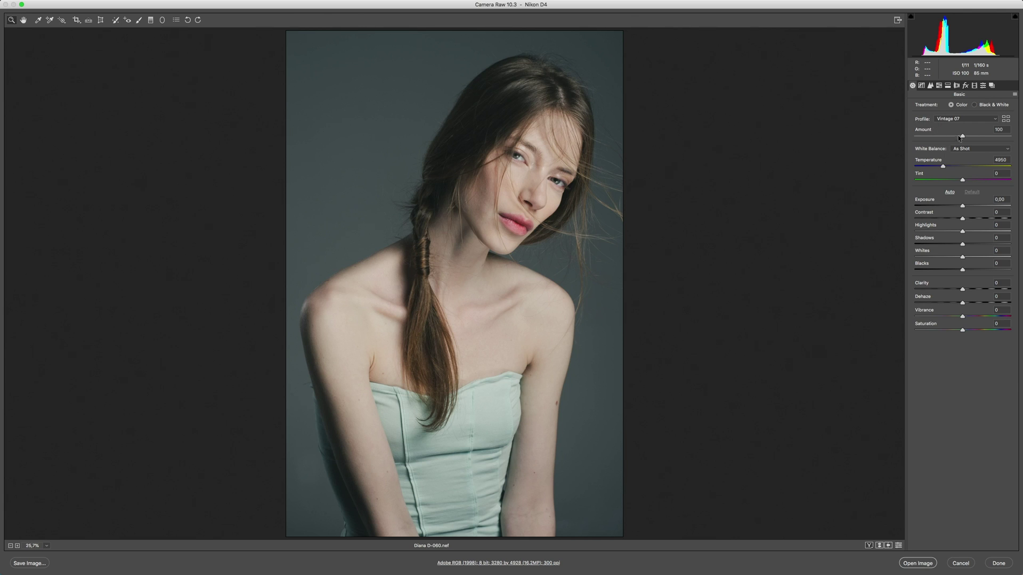
# - Set Amount 118, Highlights +30, Shadows +21, Whites -22, Blacks -39, Vibrance +9, Saturation +3; show presets
pyautogui.moveTo(962, 137); pyautogui.dragTo(971, 137)
pyautogui.moveTo(963, 232)
pyautogui.mouseDown()
pyautogui.moveTo(977, 232)
pyautogui.moveTo(972, 244)
pyautogui.mouseUp()
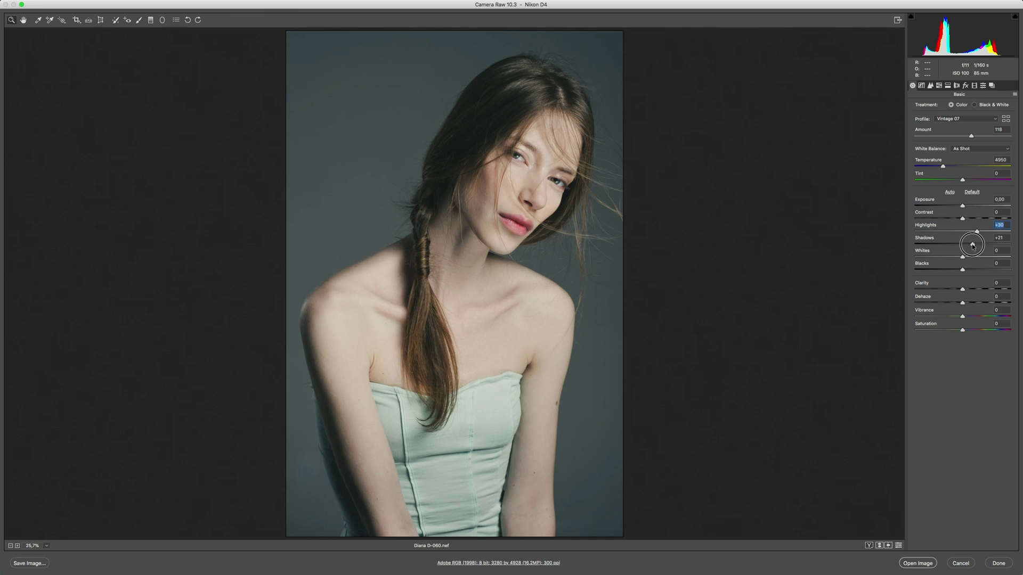
pyautogui.moveTo(962, 257)
pyautogui.mouseDown()
pyautogui.moveTo(943, 270)
pyautogui.moveTo(964, 290)
pyautogui.moveTo(968, 317)
pyautogui.mouseUp()
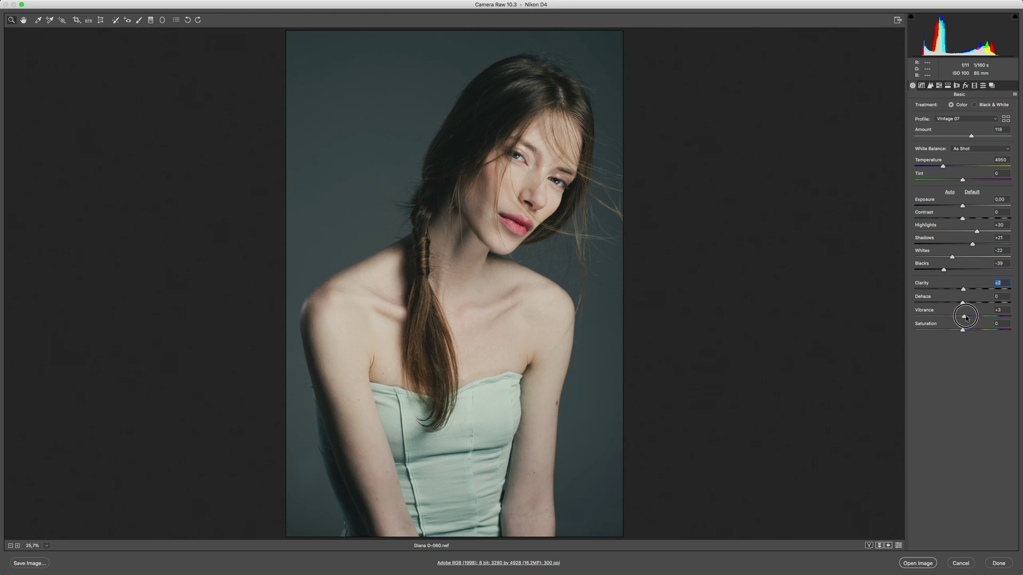
pyautogui.moveTo(962, 331); pyautogui.dragTo(964, 330)
pyautogui.click(984, 86)
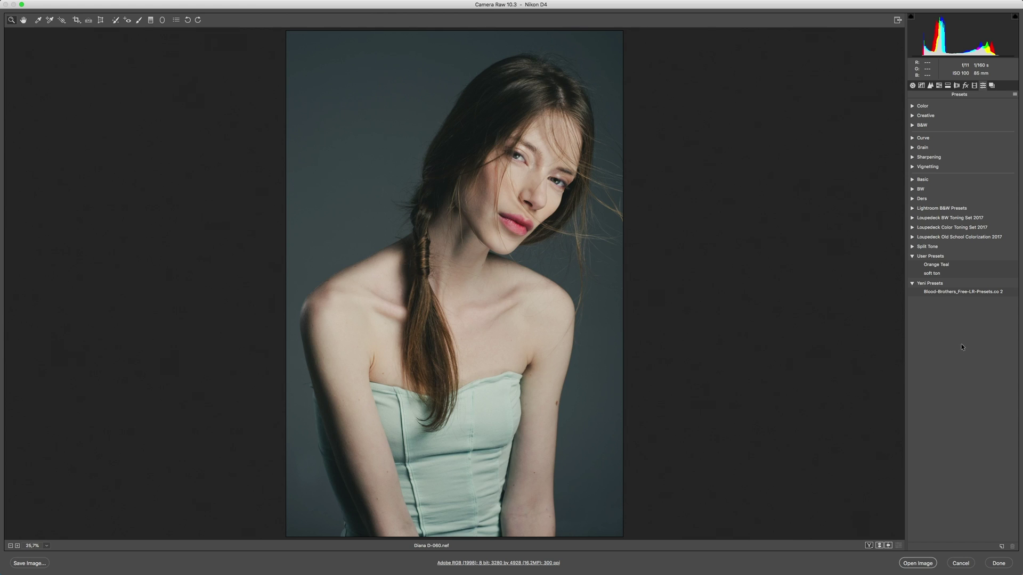
# - Collapse the preset groups and begin a new Camera Raw preset from the portrait's current settings
pyautogui.click(912, 284)
pyautogui.click(911, 256)
pyautogui.click(912, 85)
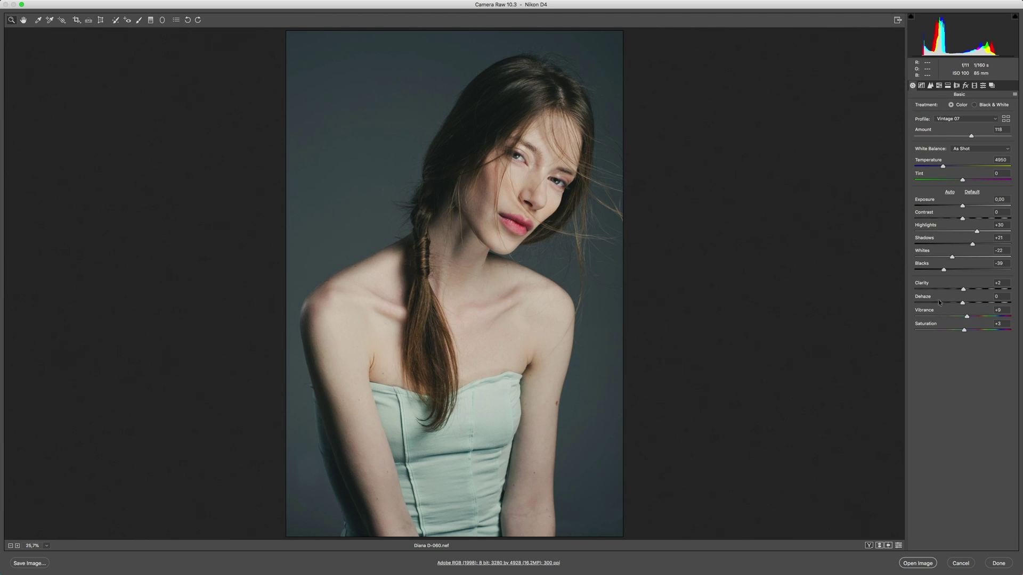
pyautogui.click(984, 86)
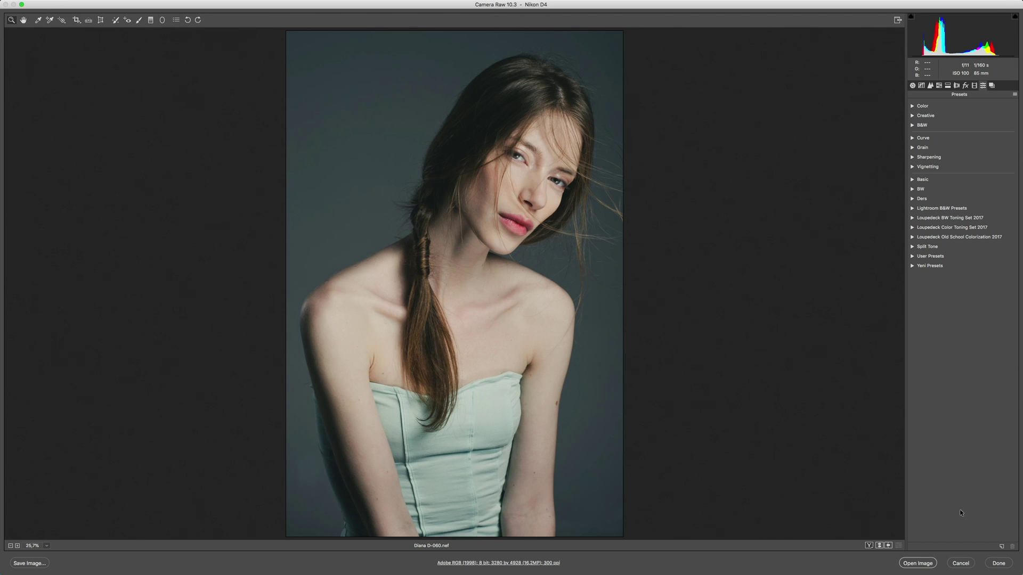
pyautogui.click(1002, 546)
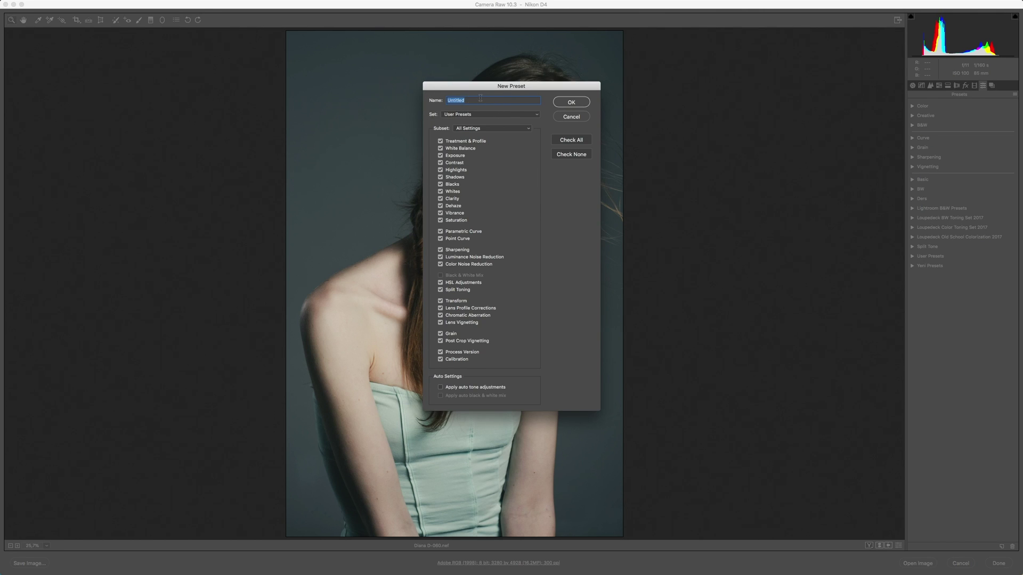
# - Name the preset Profil Hazır Ayarı 1 and file it in a new preset group called Profile
pyautogui.press('BackSpace')
pyautogui.write('Profil Hazır Ayarı 1')
pyautogui.click(485, 113)
pyautogui.click(473, 193)
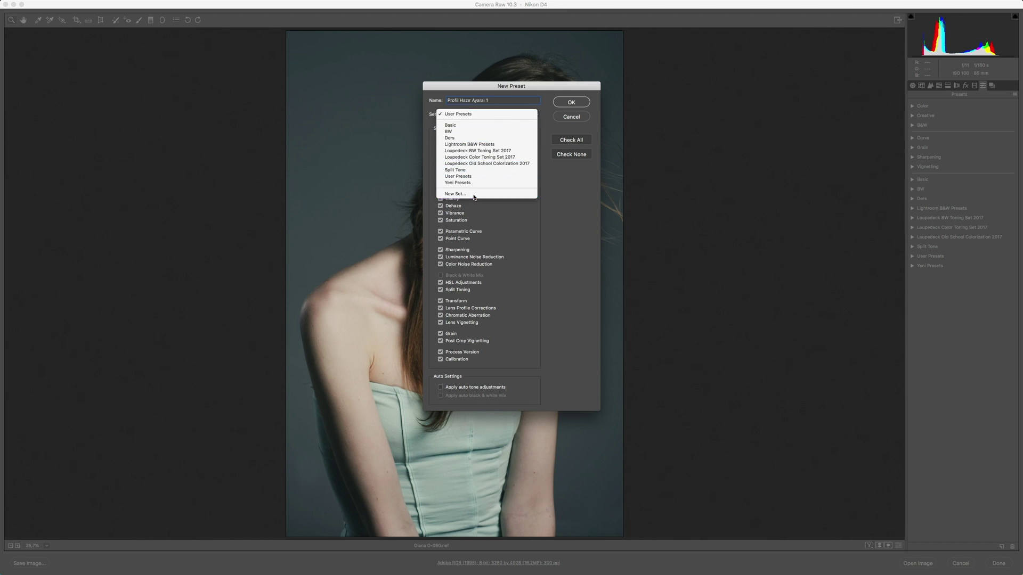
pyautogui.write('Profi')
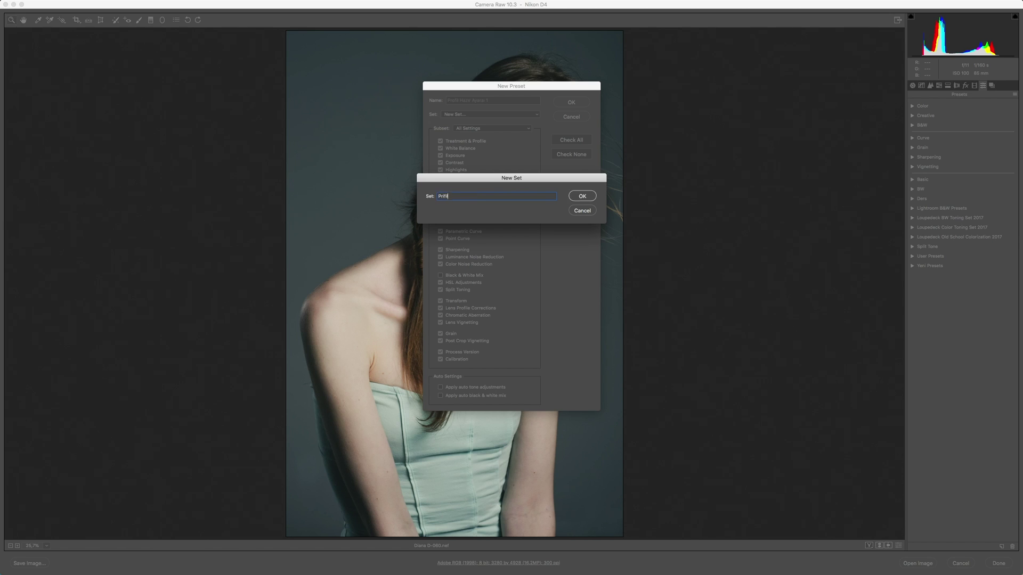
pyautogui.write('le')
pyautogui.click(582, 196)
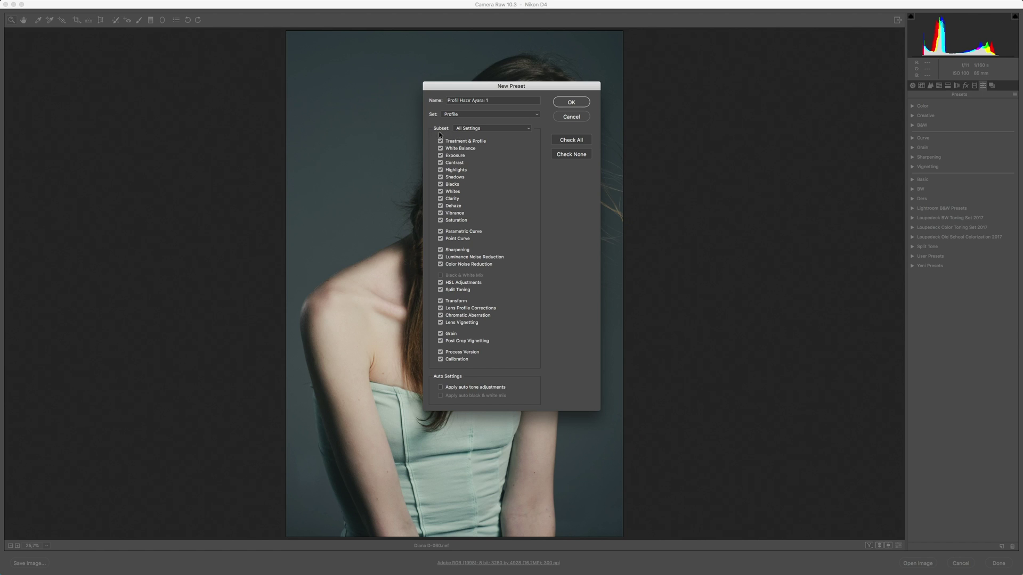
# - Limit the preset to Treatment & Profile settings and save it
pyautogui.click(473, 128)
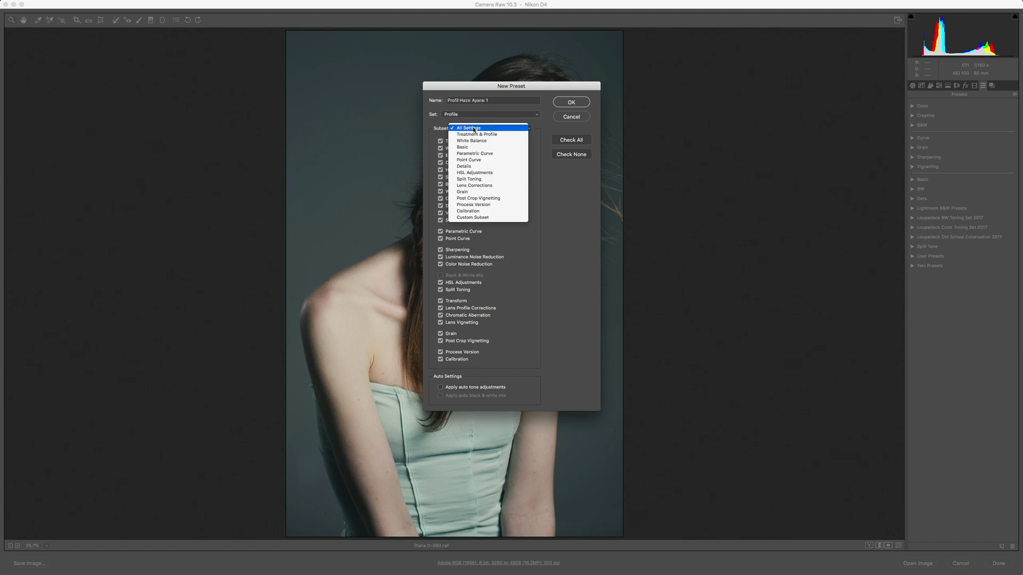
pyautogui.click(487, 135)
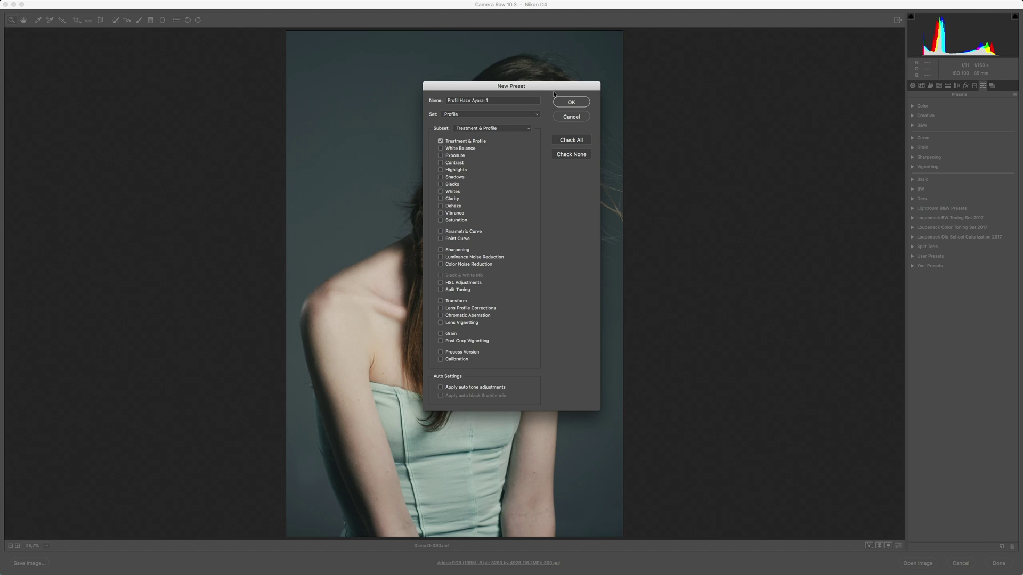
pyautogui.click(568, 101)
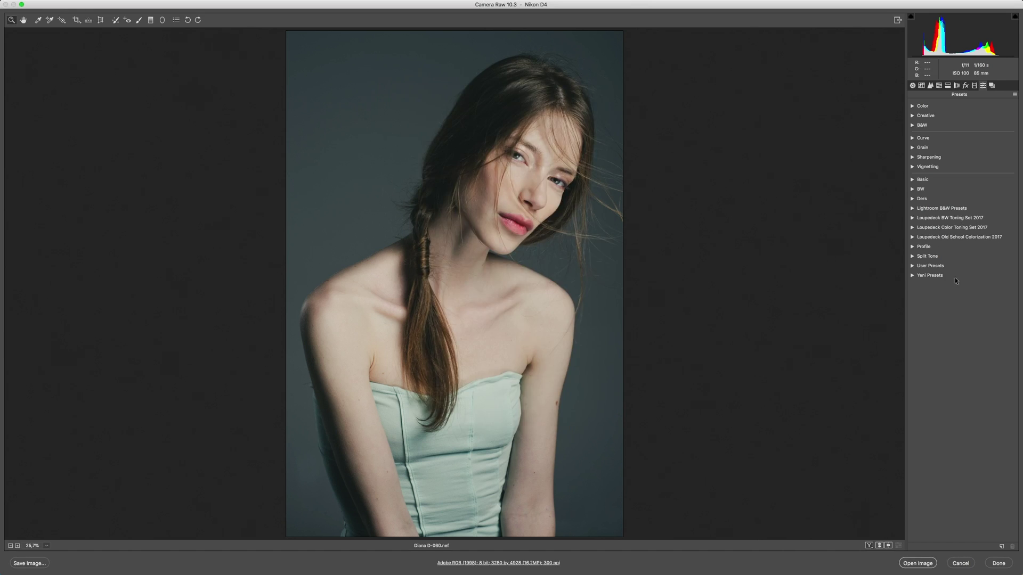
# - Expand the Profile group, then drag Diana D-039.nef onto Photoshop to open it in Camera Raw
pyautogui.click(912, 246)
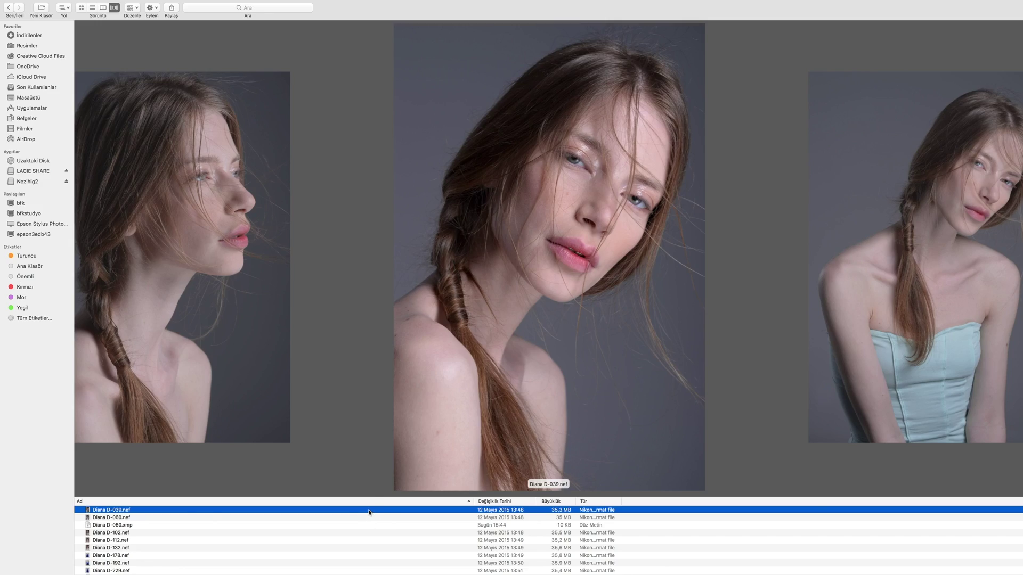
pyautogui.moveTo(369, 510); pyautogui.dragTo(445, 571)
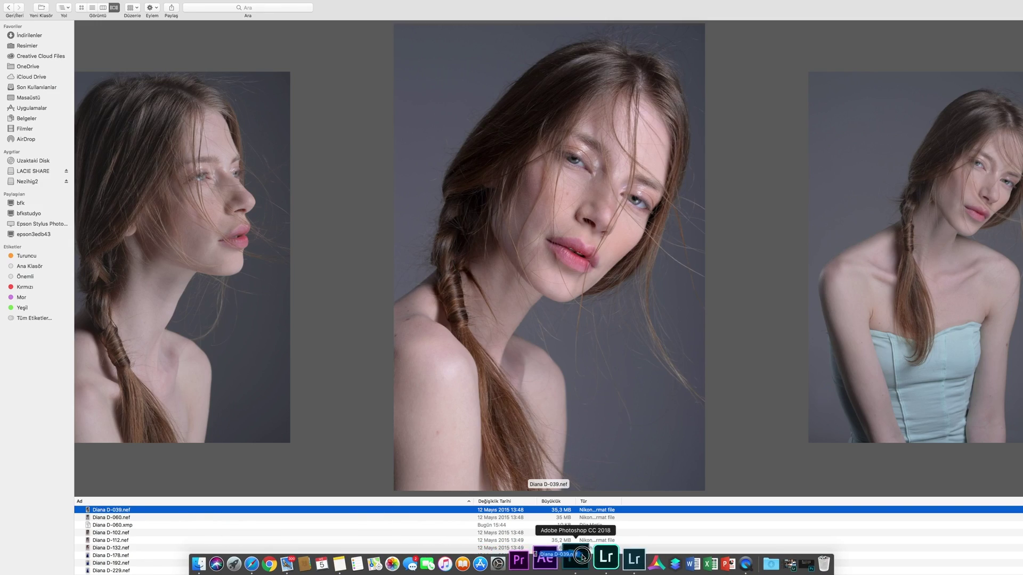
pyautogui.moveTo(445, 572)
pyautogui.mouseDown()
pyautogui.moveTo(586, 558)
pyautogui.moveTo(574, 558)
pyautogui.mouseUp()
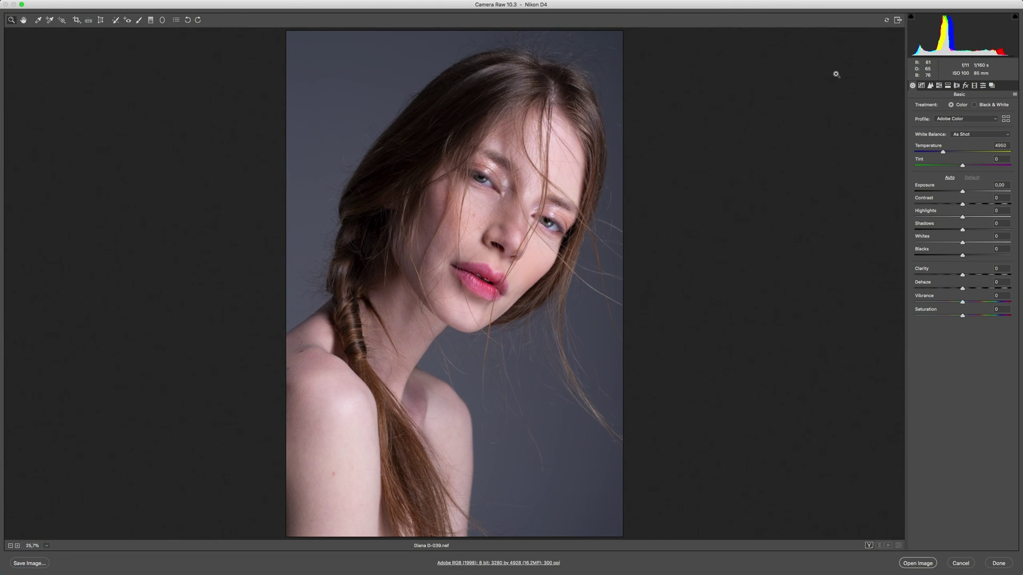
# - Apply Profil Hazır Ayarı 1 and confirm Vintage 07 at 118 in the Basic settings
pyautogui.click(983, 85)
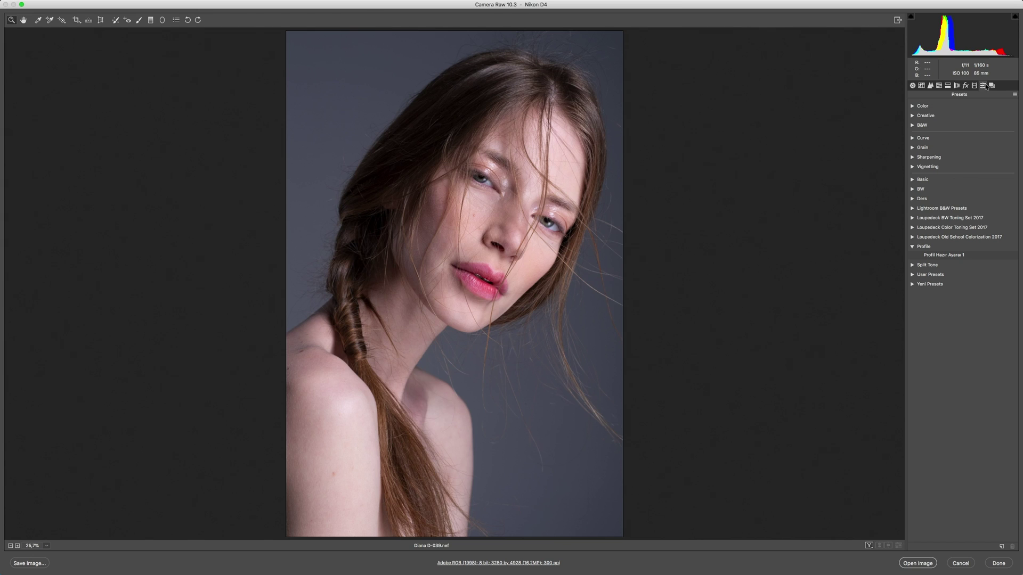
pyautogui.click(935, 255)
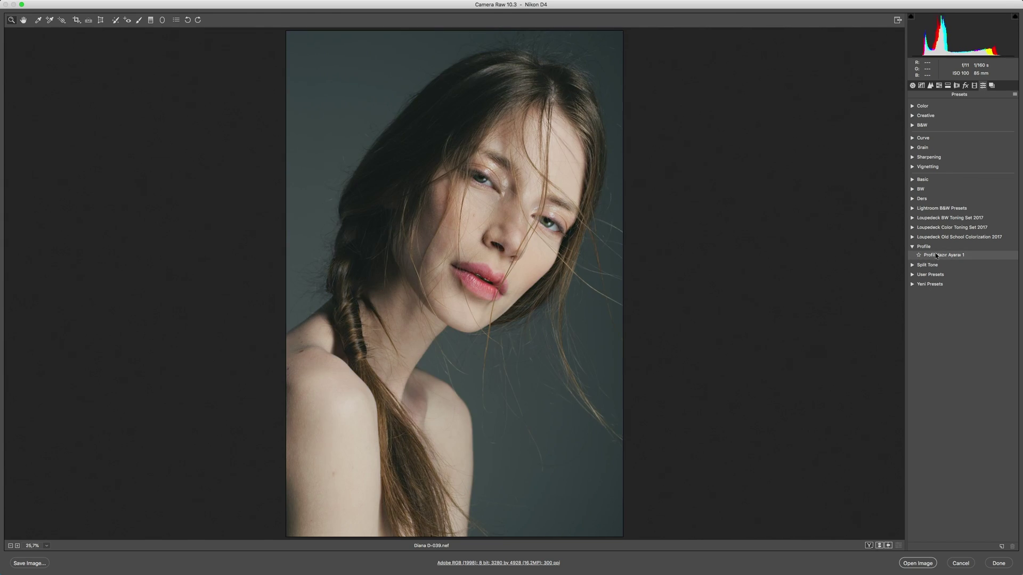
pyautogui.click(936, 256)
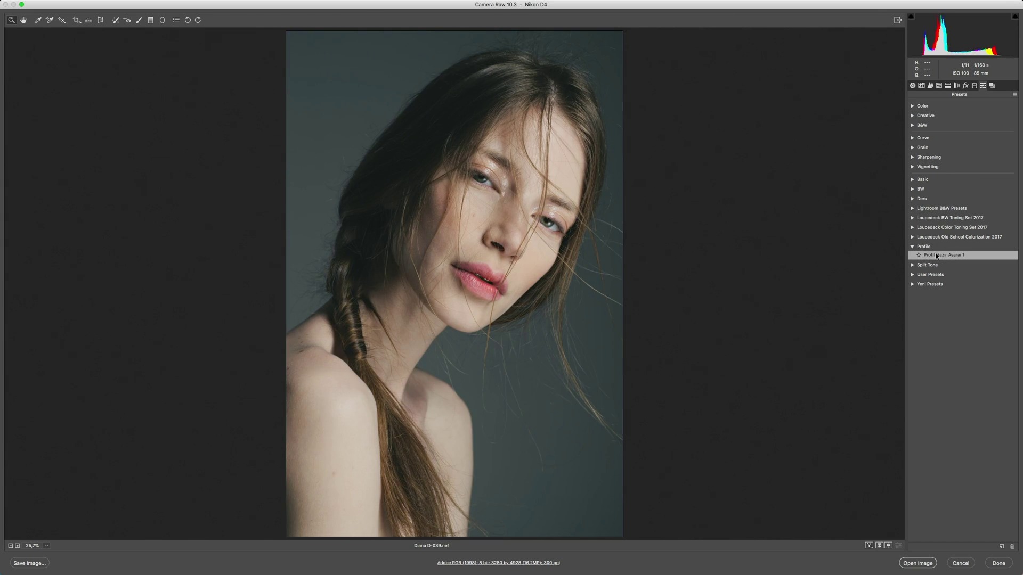
pyautogui.click(912, 85)
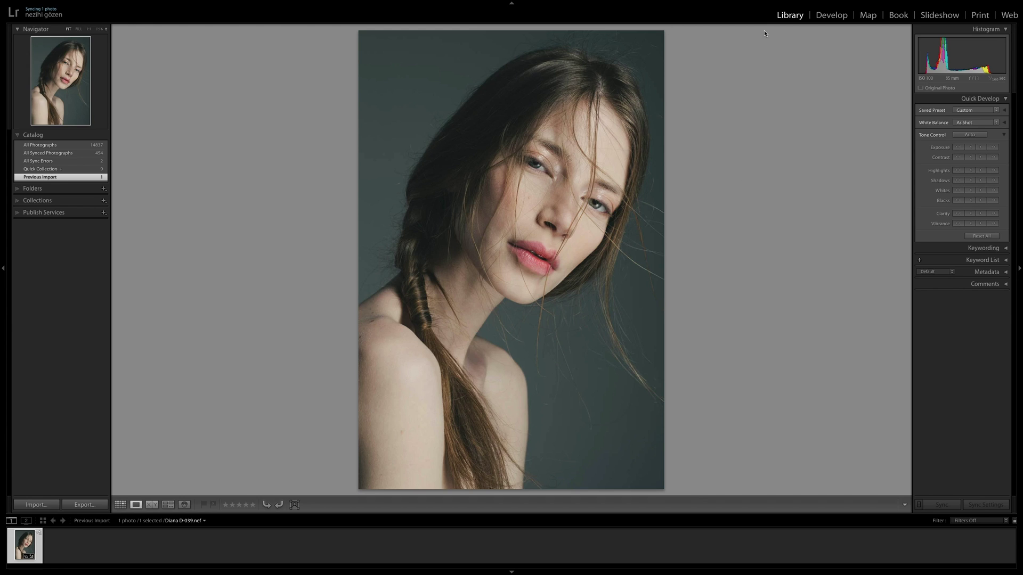
# - In the Develop module, reselect the Vintage 07 profile and set its Amount to 118
pyautogui.click(827, 16)
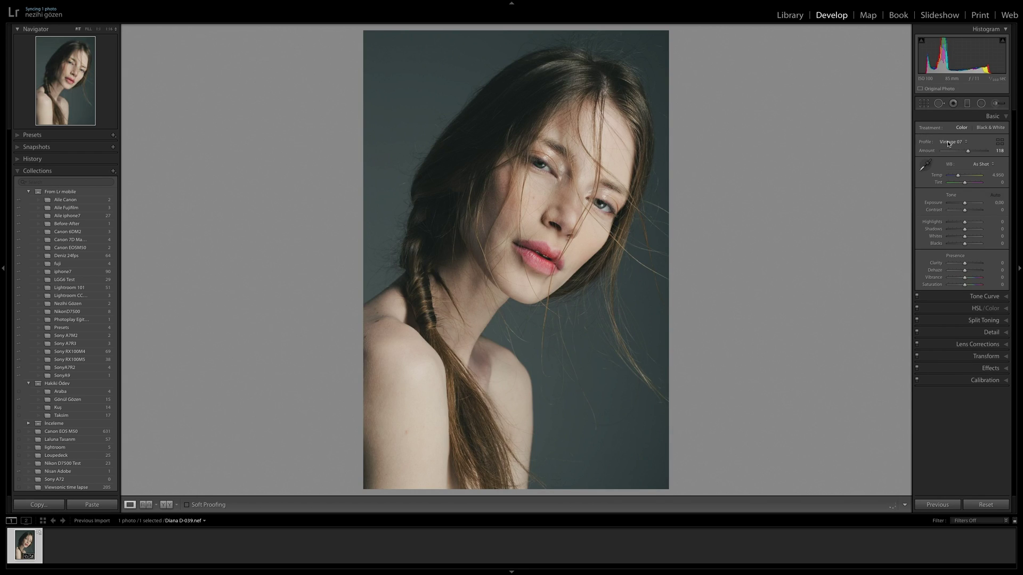
pyautogui.click(966, 143)
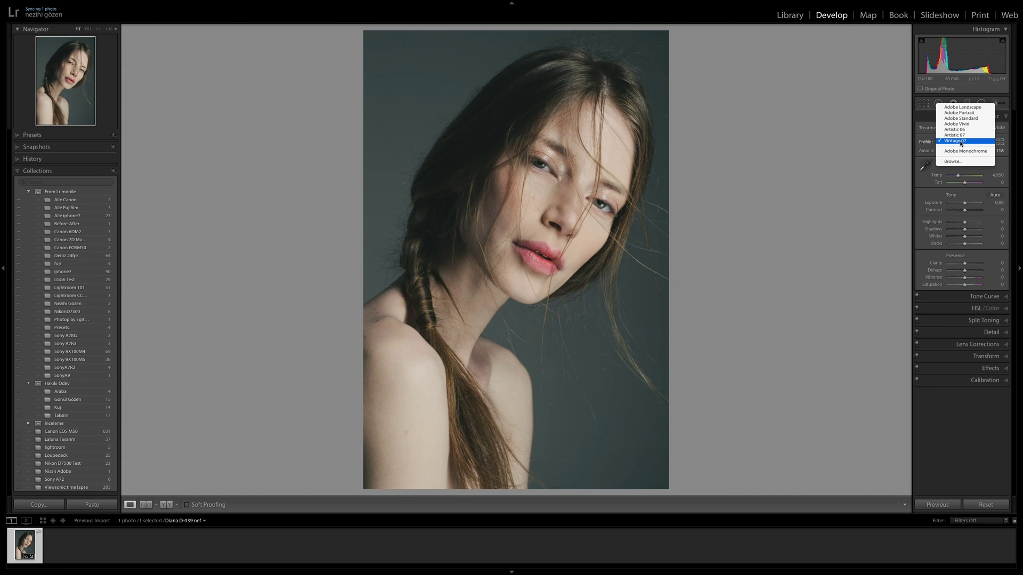
pyautogui.click(961, 142)
pyautogui.click(961, 148)
pyautogui.moveTo(964, 152); pyautogui.dragTo(968, 151)
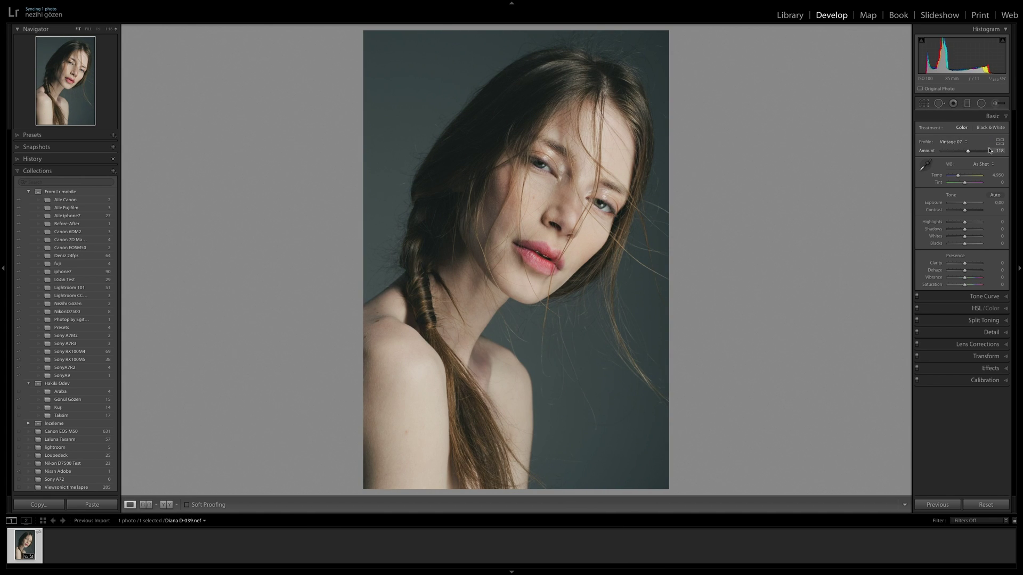
pyautogui.click(1000, 144)
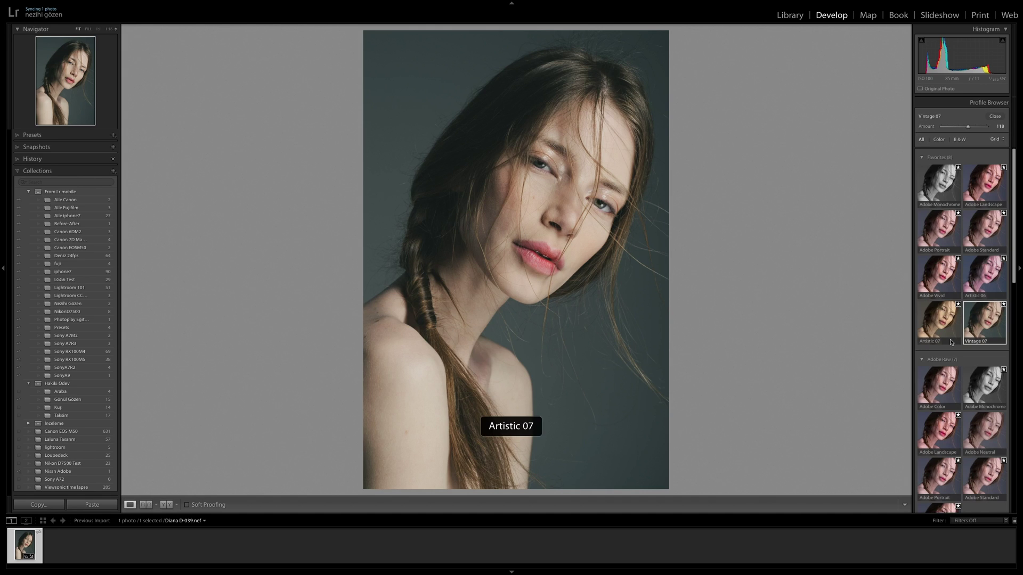
pyautogui.scroll(-1, 951, 342)
pyautogui.scroll(-1, 951, 342)
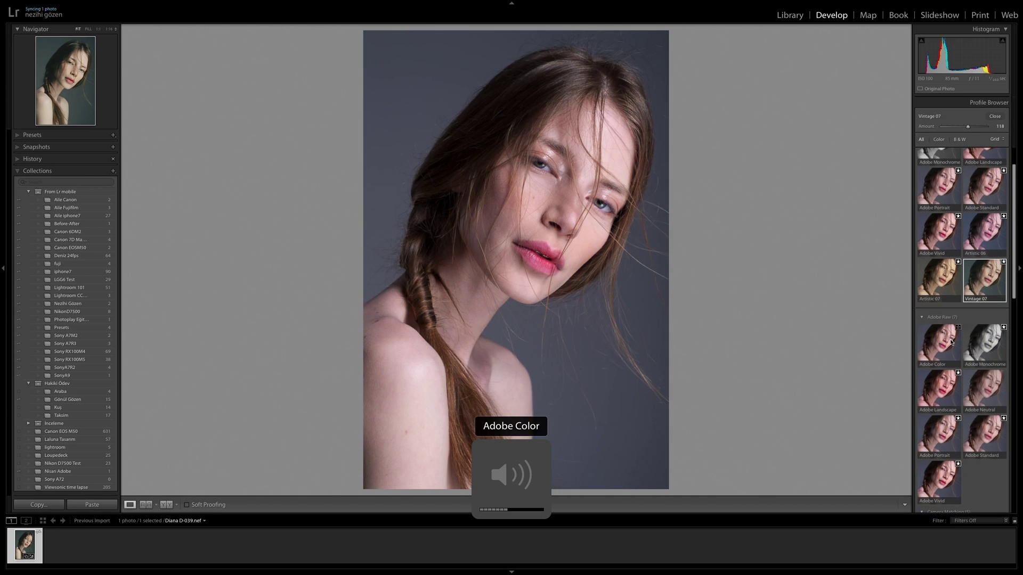
pyautogui.scroll(-3, 951, 342)
pyautogui.scroll(-2, 951, 342)
pyautogui.scroll(3, 951, 343)
pyautogui.scroll(3, 951, 342)
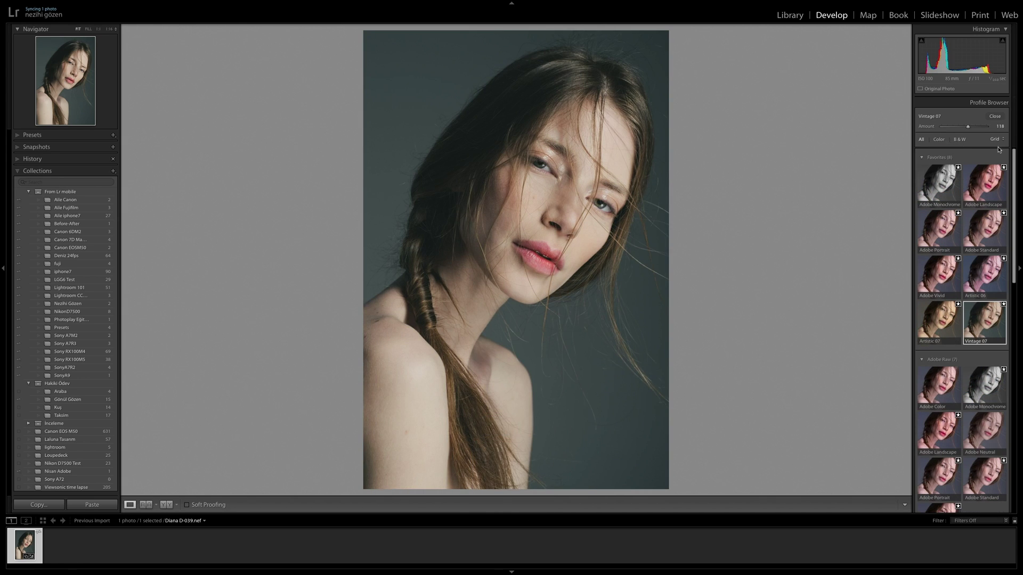
pyautogui.click(995, 117)
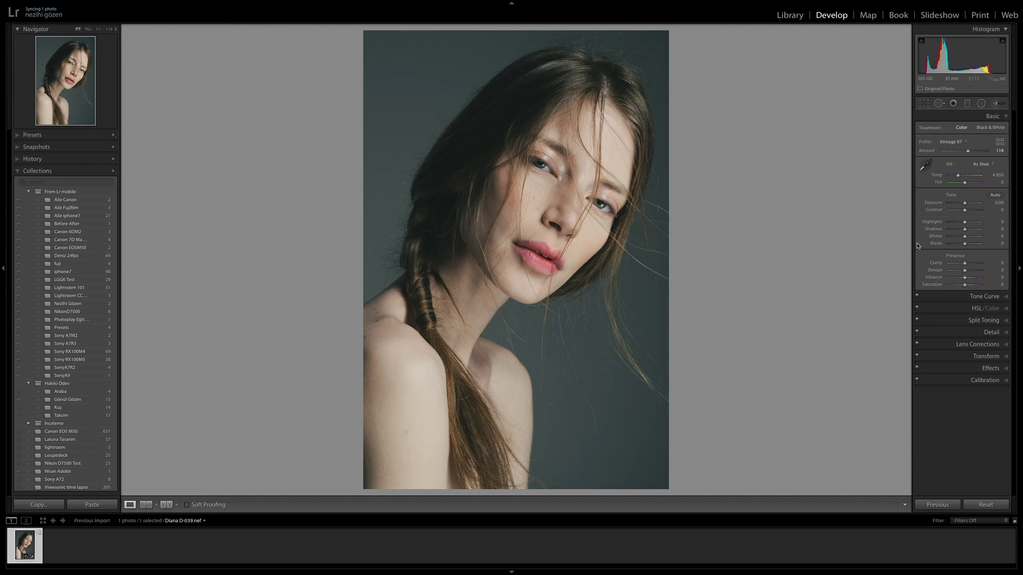
pyautogui.click(946, 296)
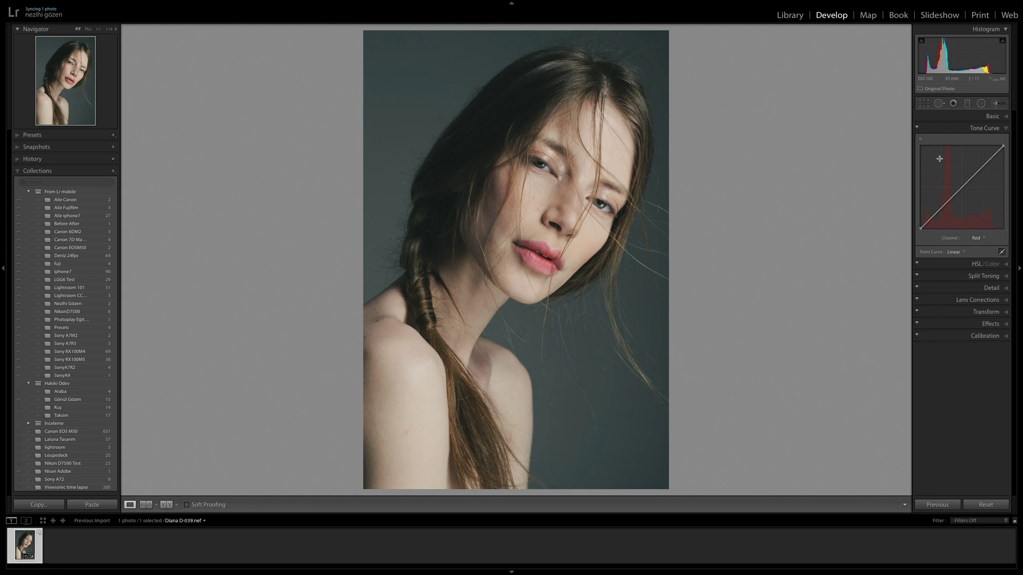
pyautogui.click(1000, 130)
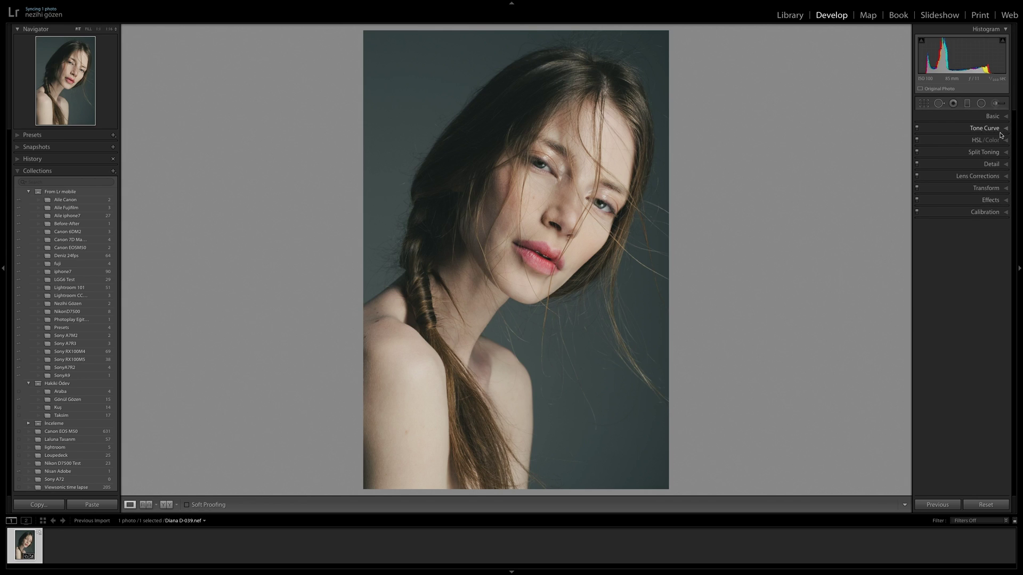
pyautogui.click(989, 116)
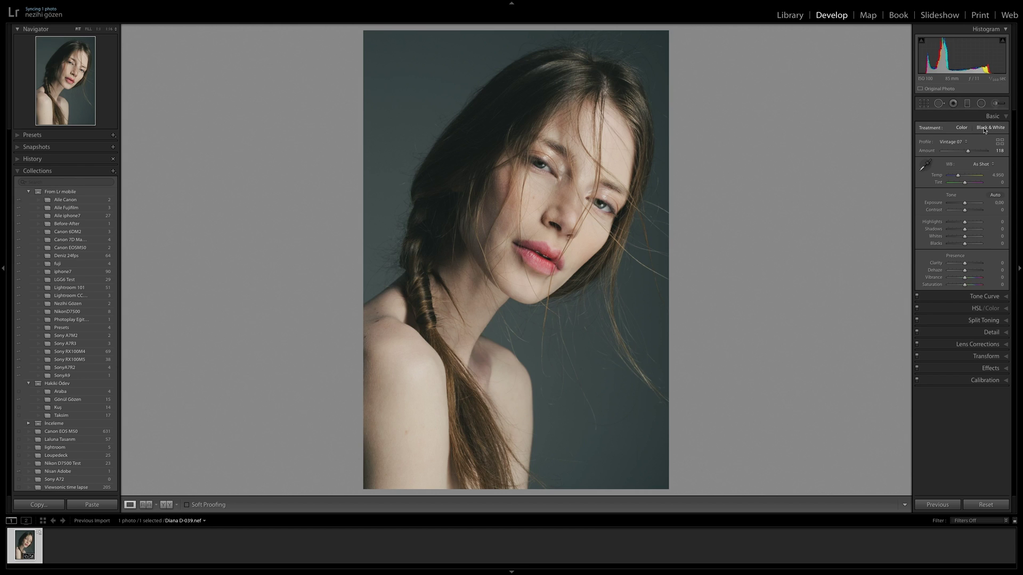
pyautogui.click(984, 128)
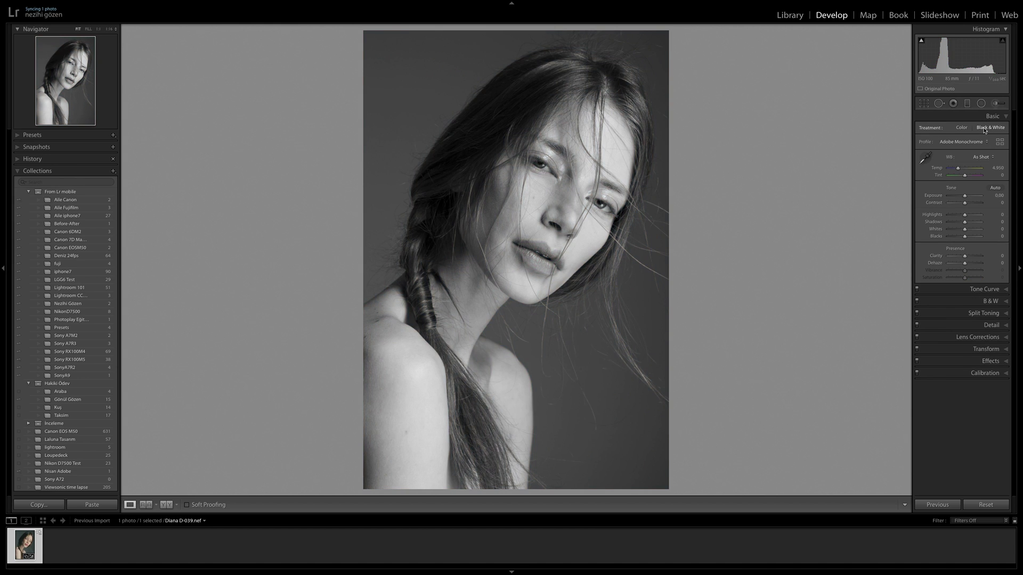
pyautogui.click(949, 301)
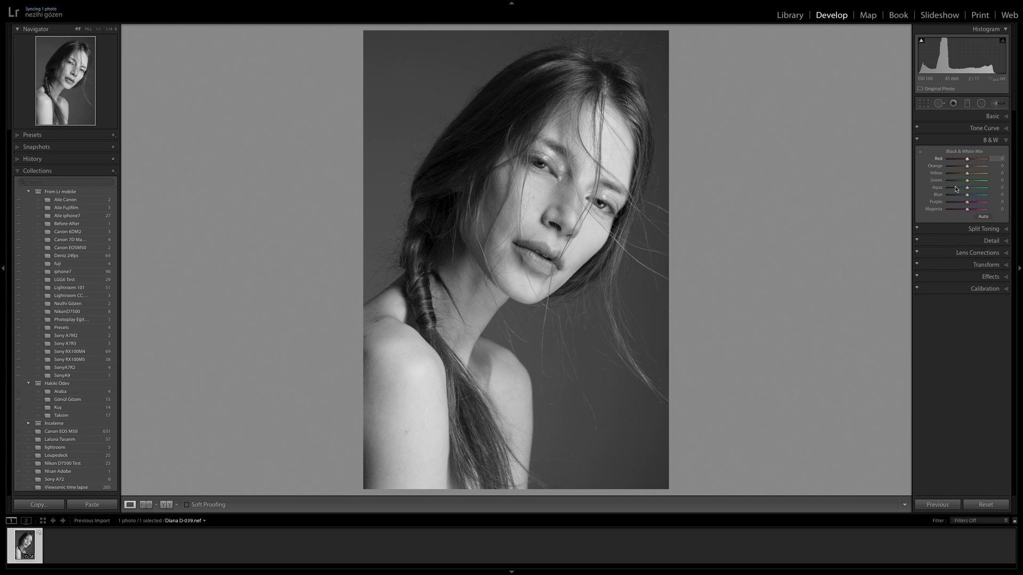
pyautogui.click(952, 139)
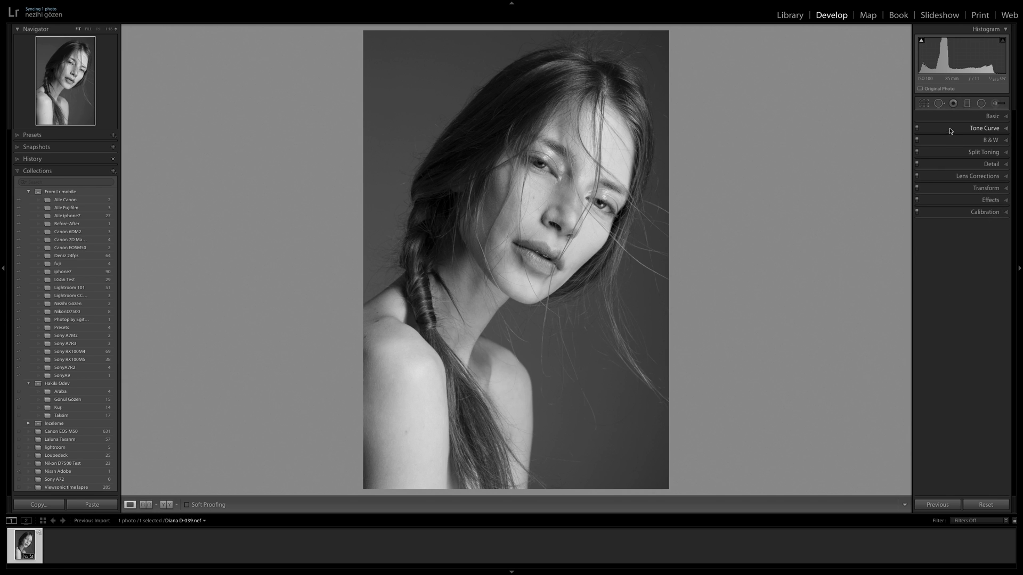
pyautogui.click(946, 116)
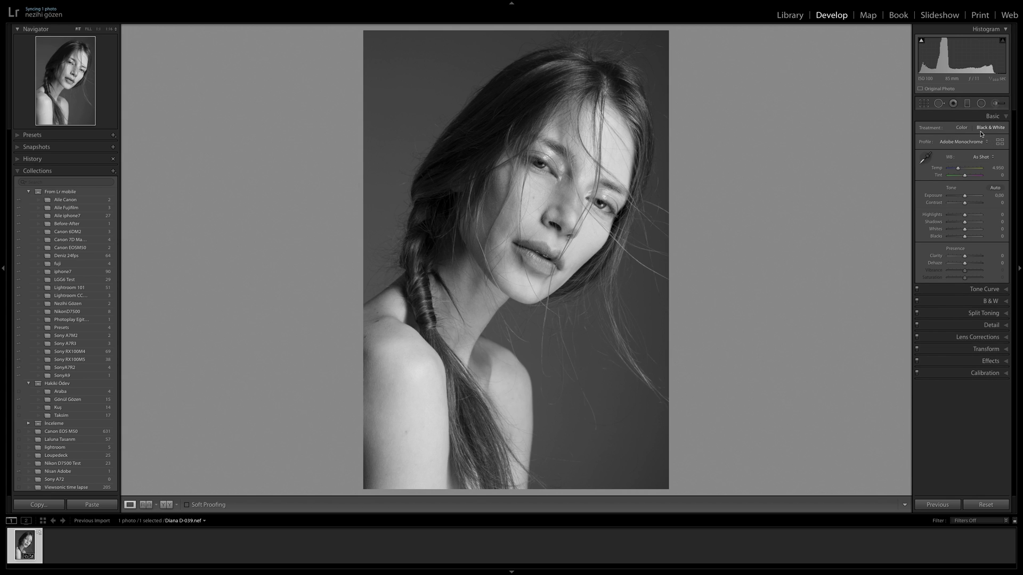
pyautogui.click(961, 128)
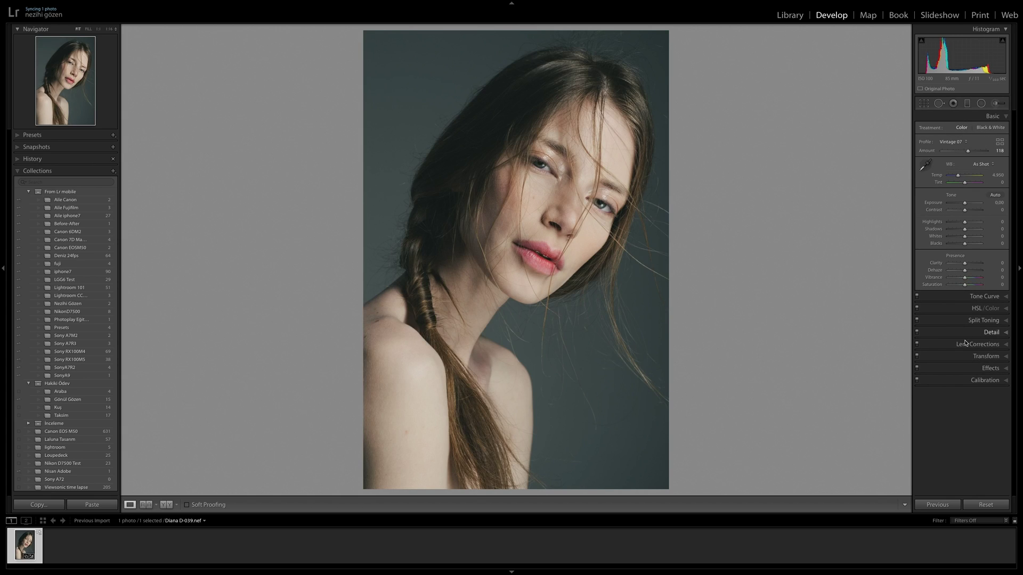
pyautogui.click(1006, 310)
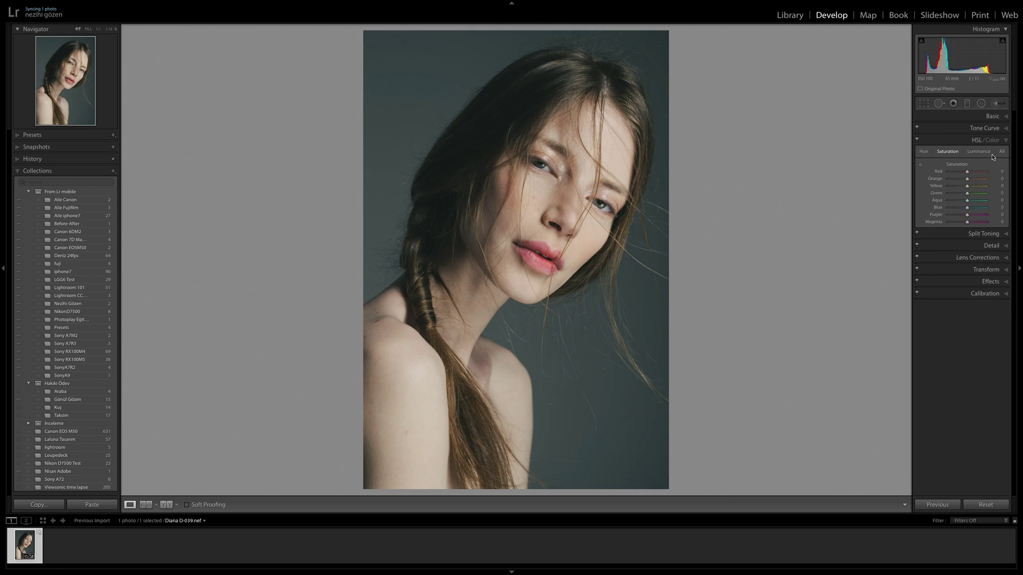
pyautogui.click(1005, 141)
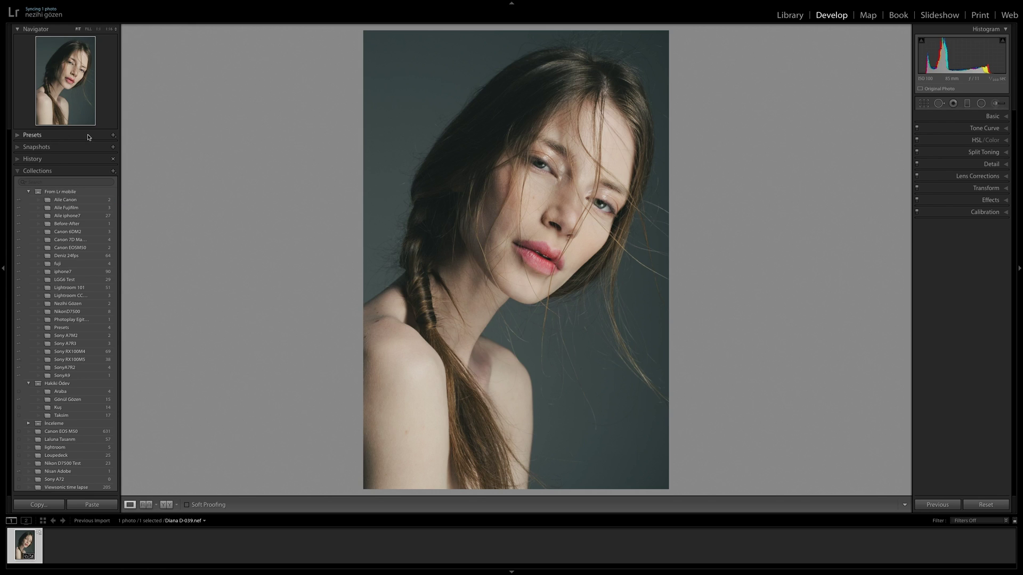
pyautogui.click(113, 135)
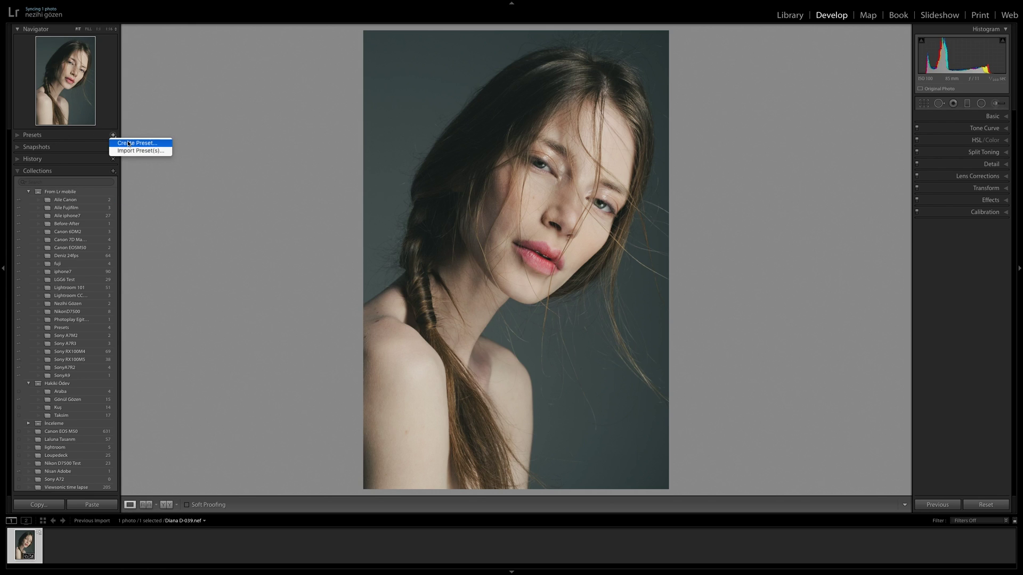
# - Create an Untitled develop preset with only Treatment & Profile checked
pyautogui.click(127, 143)
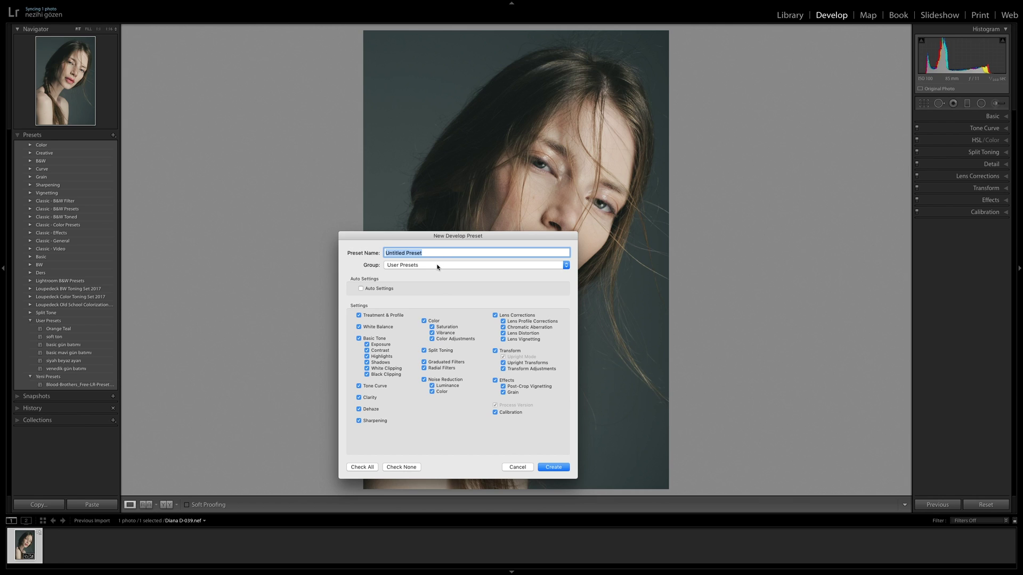
pyautogui.moveTo(432, 236); pyautogui.dragTo(430, 226)
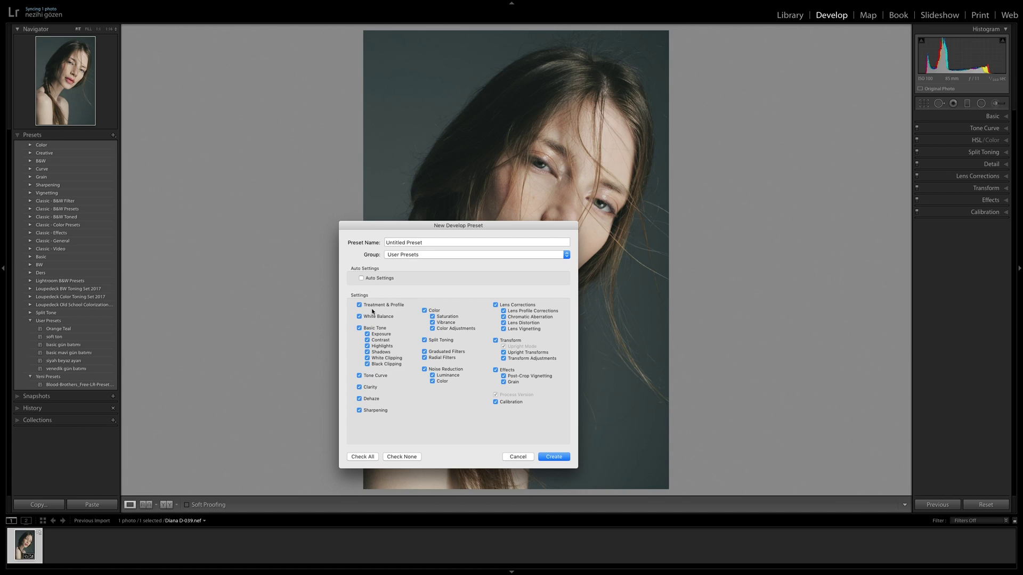
pyautogui.click(401, 456)
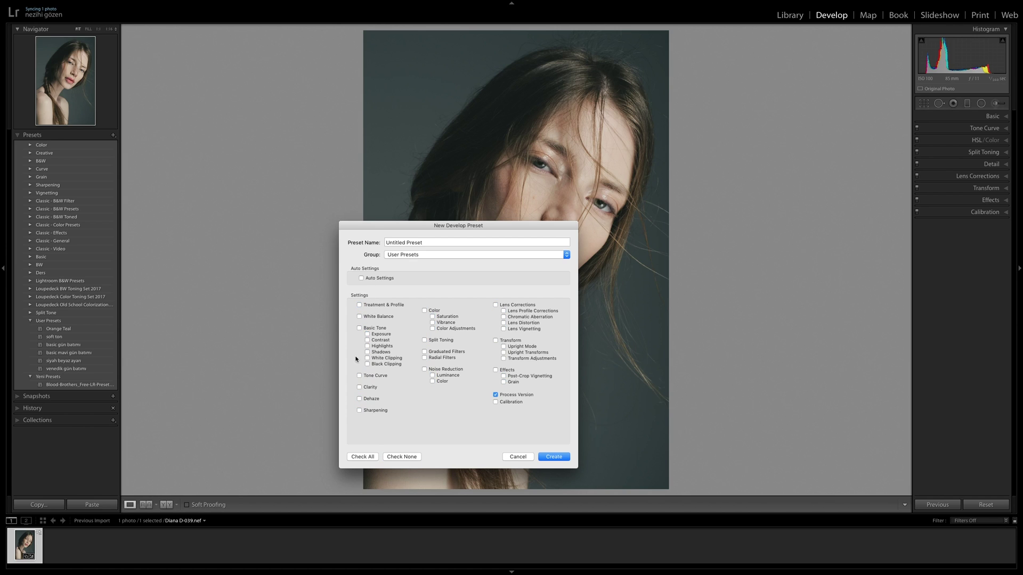
pyautogui.click(359, 306)
pyautogui.moveTo(461, 226); pyautogui.dragTo(460, 224)
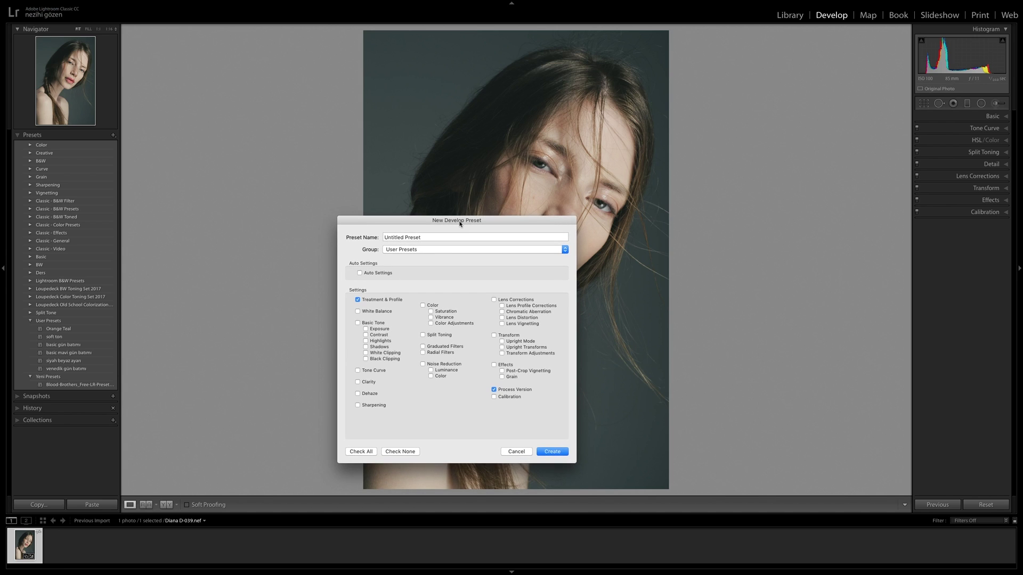
pyautogui.click(551, 452)
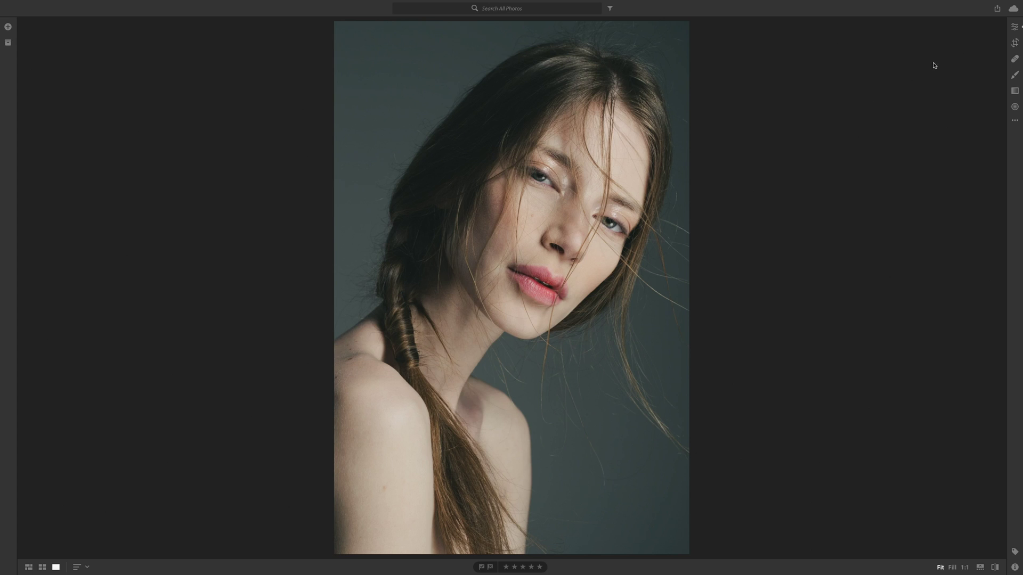
# - In the Edit panel, keep Vintage 07 as the profile and raise its Amount to 132
pyautogui.click(1014, 27)
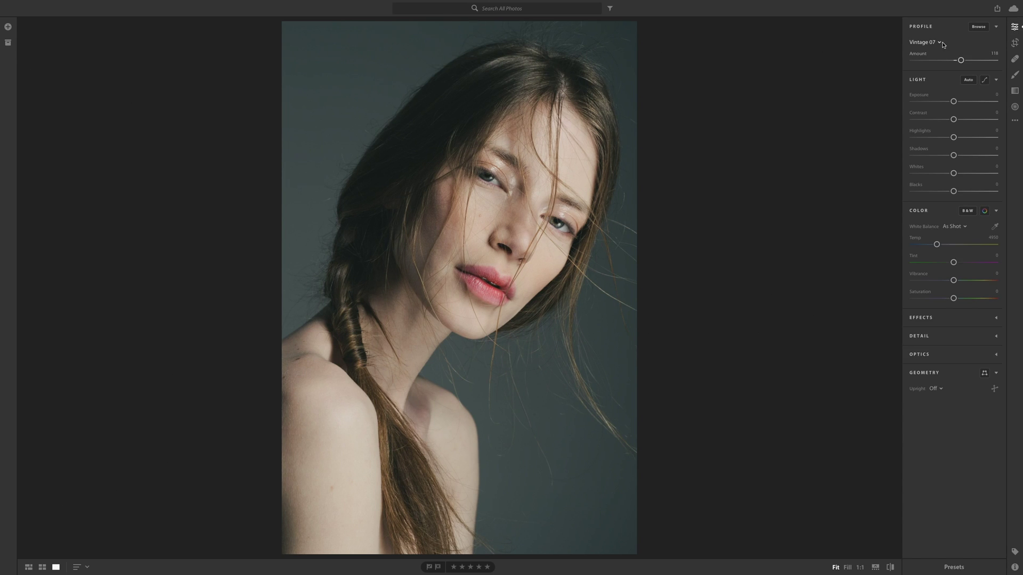
pyautogui.click(940, 43)
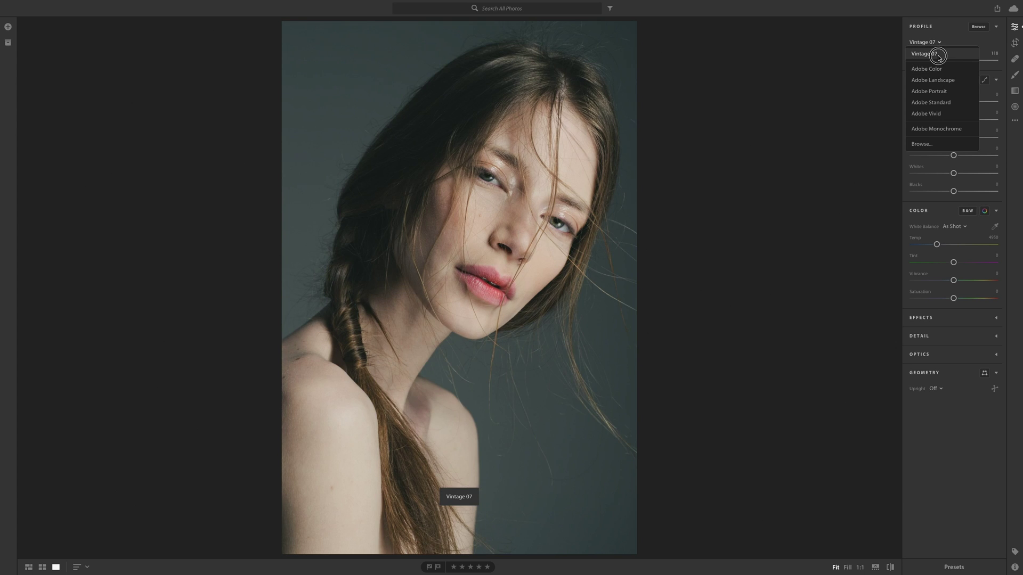
pyautogui.click(936, 53)
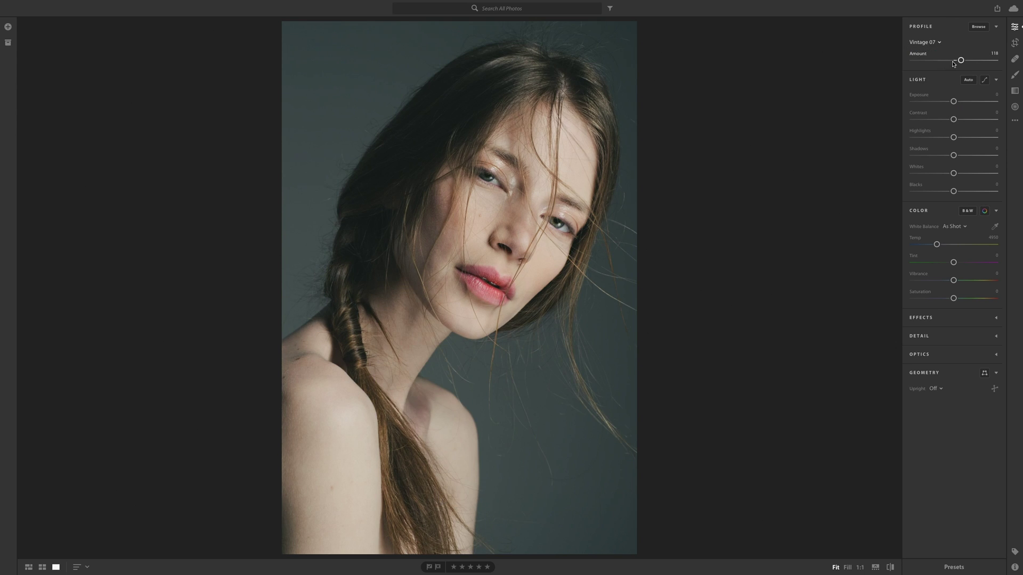
pyautogui.moveTo(960, 60); pyautogui.dragTo(966, 61)
# - Browse profiles, apply Vintage 03 at an Amount of 115, and return to the edit adjustments
pyautogui.click(978, 27)
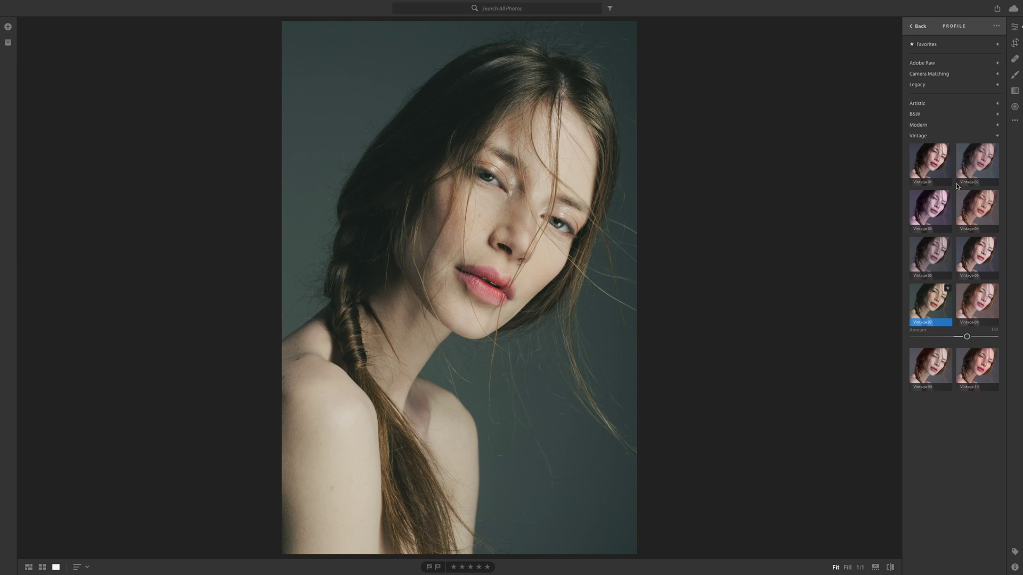
pyautogui.click(931, 201)
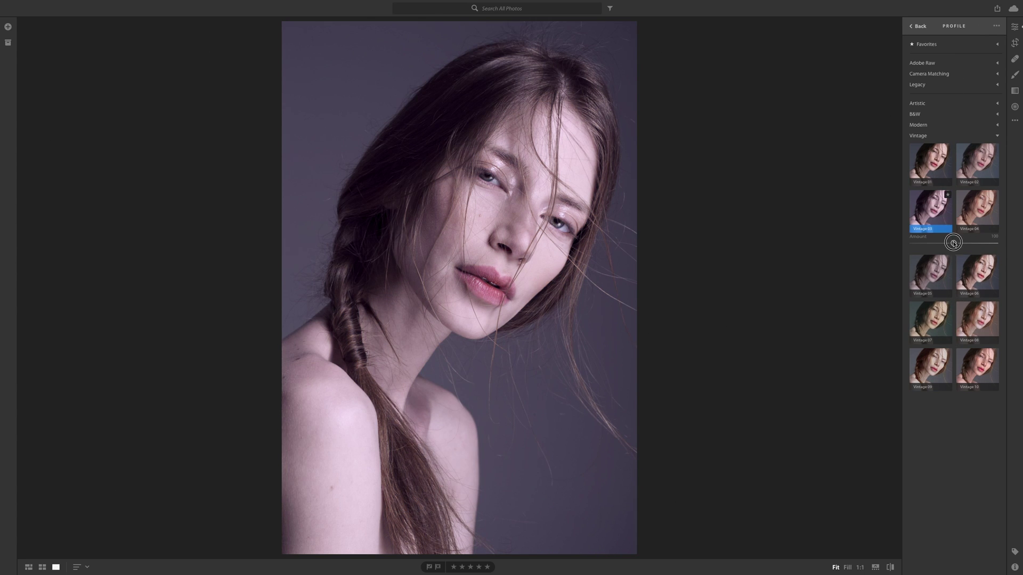
pyautogui.moveTo(953, 243); pyautogui.dragTo(959, 243)
pyautogui.click(917, 27)
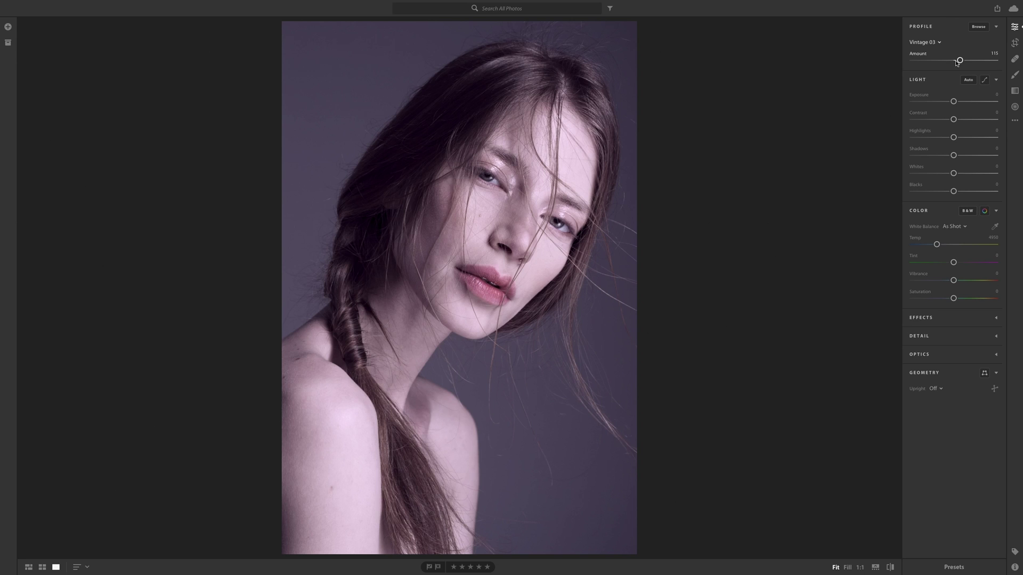
pyautogui.moveTo(960, 62); pyautogui.dragTo(947, 60)
# - Switch the profile to Adobe Monochrome, then change it back to Adobe Color
pyautogui.click(930, 43)
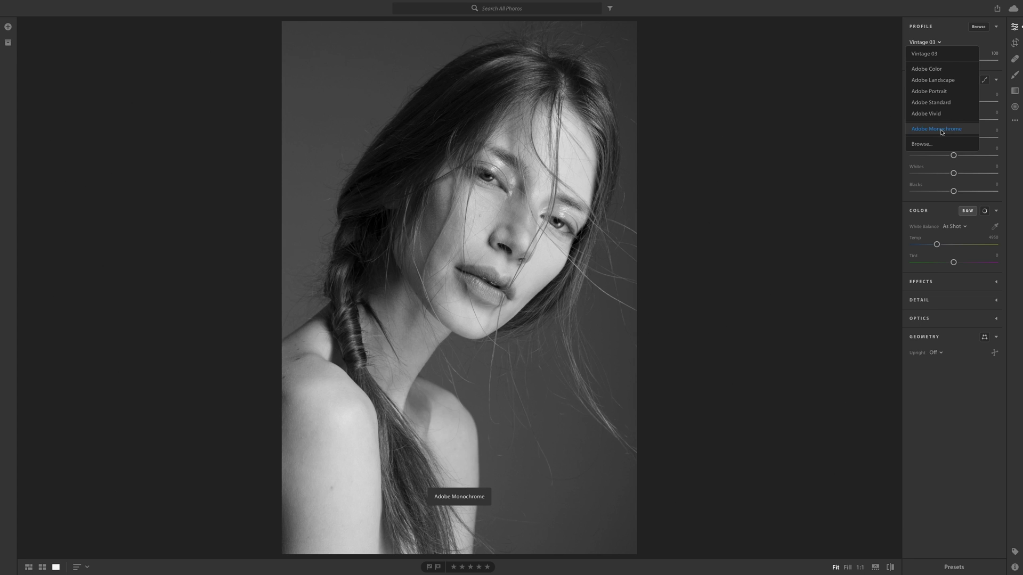
pyautogui.click(941, 130)
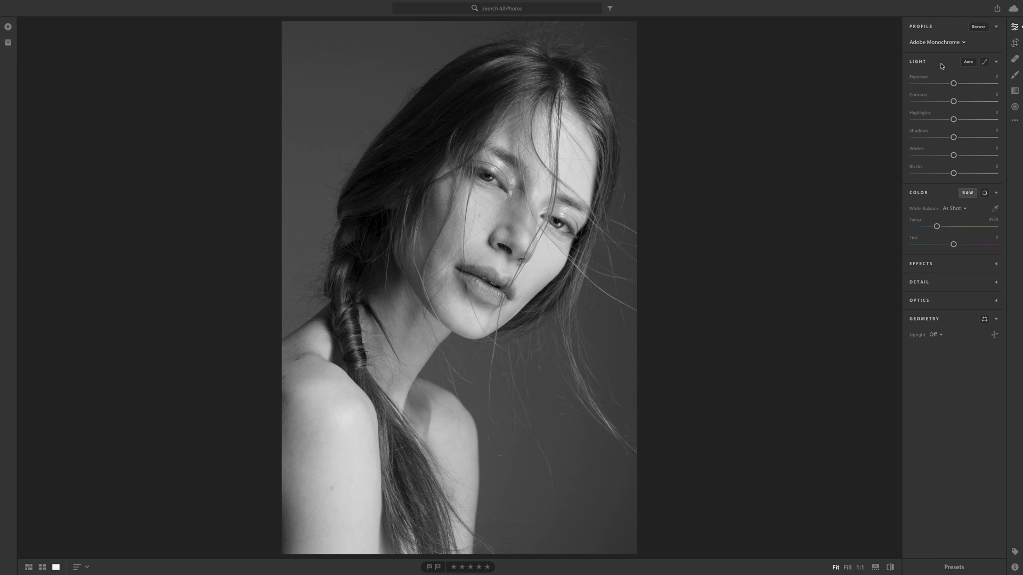
pyautogui.click(964, 43)
pyautogui.click(953, 54)
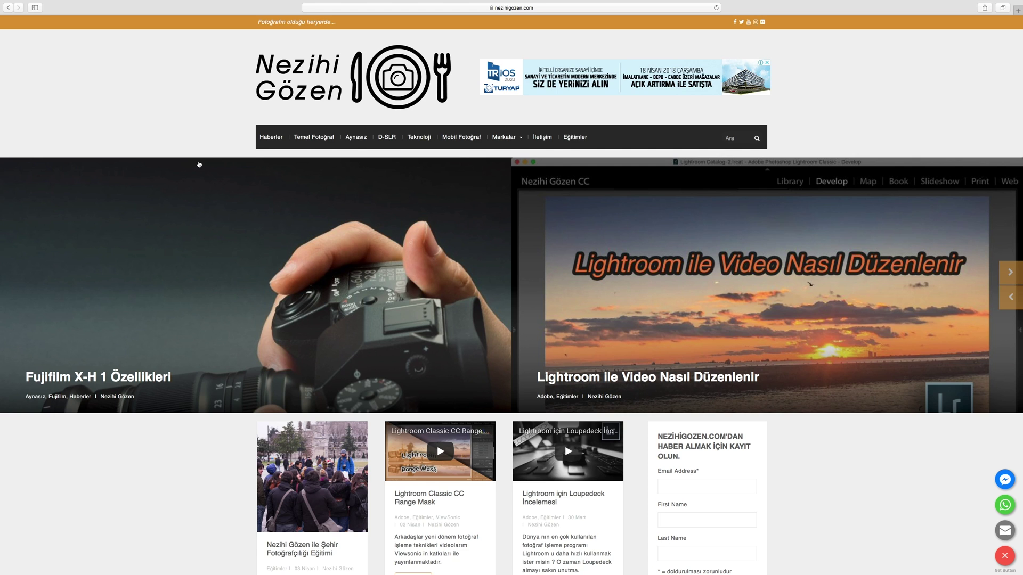
# - Scroll the nezihigozen.com homepage and open the city photography training article
pyautogui.scroll(-3, 199, 164)
pyautogui.scroll(-1, 199, 165)
pyautogui.scroll(-3, 199, 164)
pyautogui.scroll(-1, 198, 165)
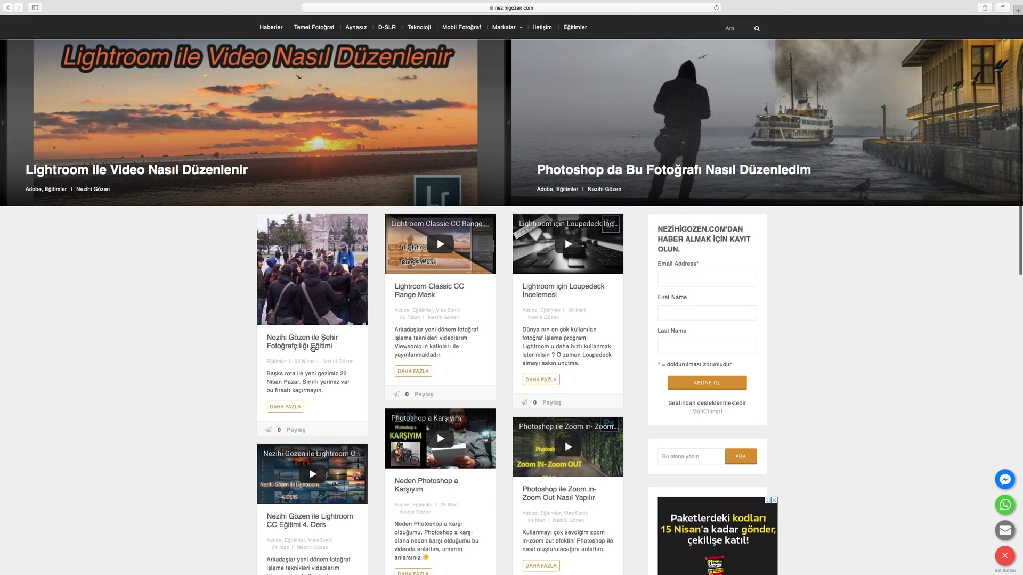
pyautogui.click(313, 346)
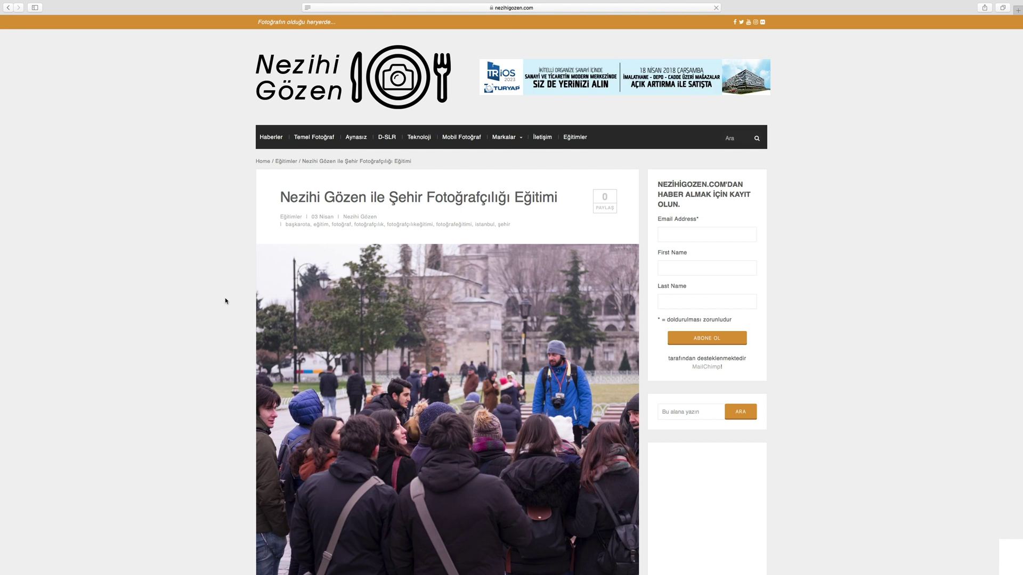
# - Read the article down to the instructor biography, then scroll partway back up
pyautogui.scroll(-3, 224, 300)
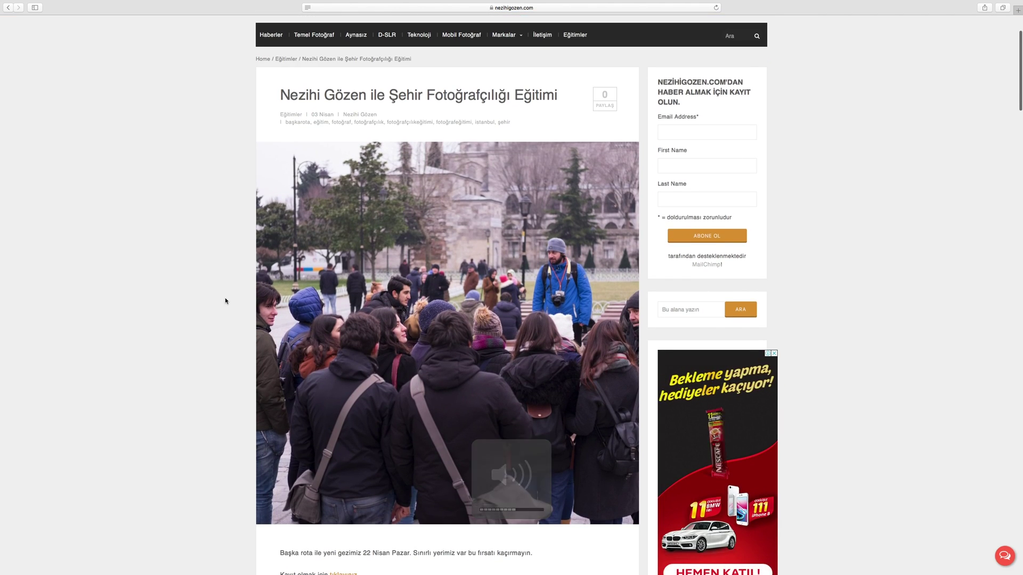
pyautogui.scroll(-2, 225, 301)
pyautogui.scroll(-2, 225, 301)
pyautogui.scroll(-3, 225, 301)
pyautogui.scroll(-2, 225, 301)
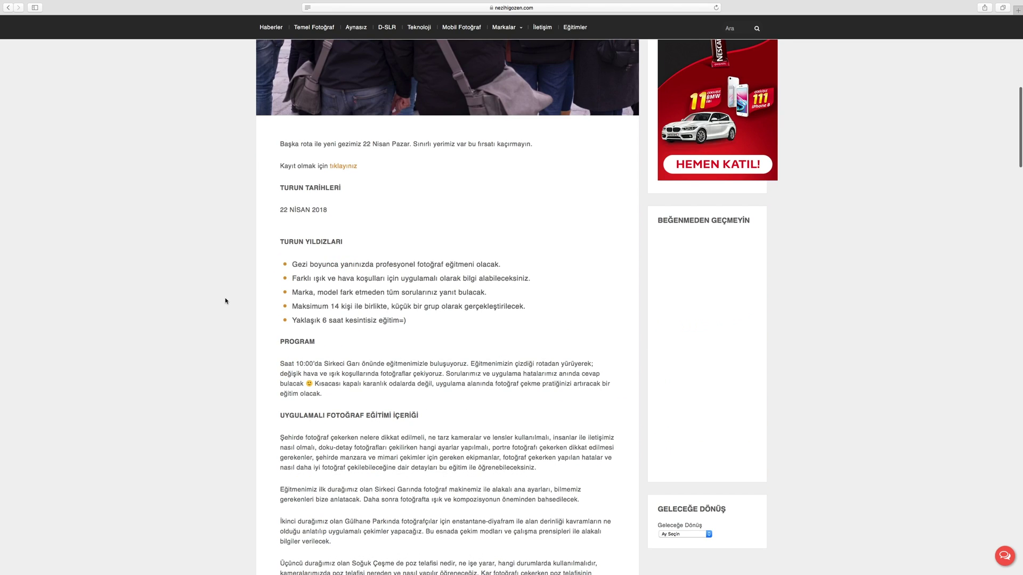
pyautogui.scroll(-5, 225, 301)
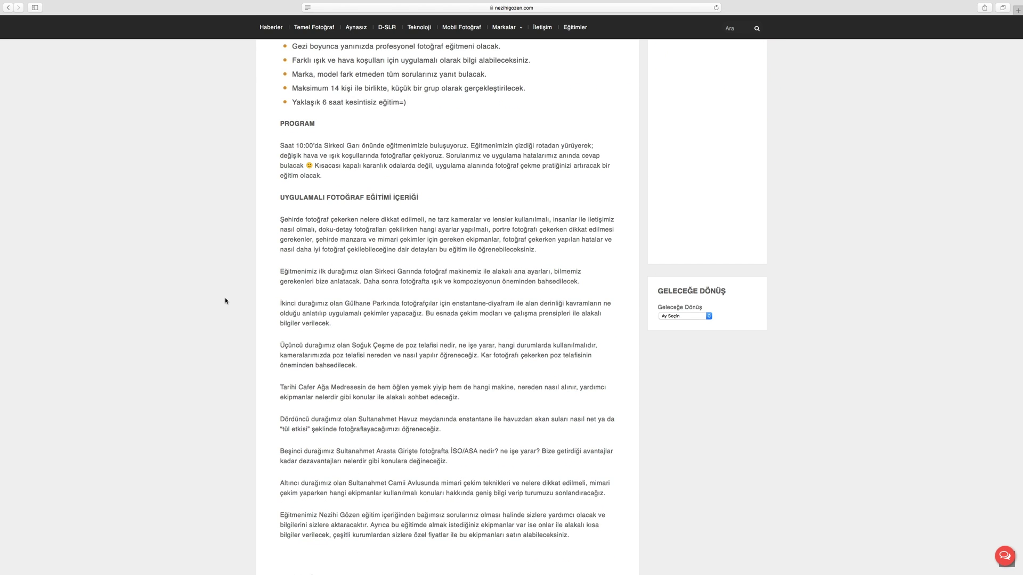
pyautogui.scroll(-2, 225, 301)
pyautogui.scroll(-3, 225, 301)
pyautogui.scroll(-5, 225, 301)
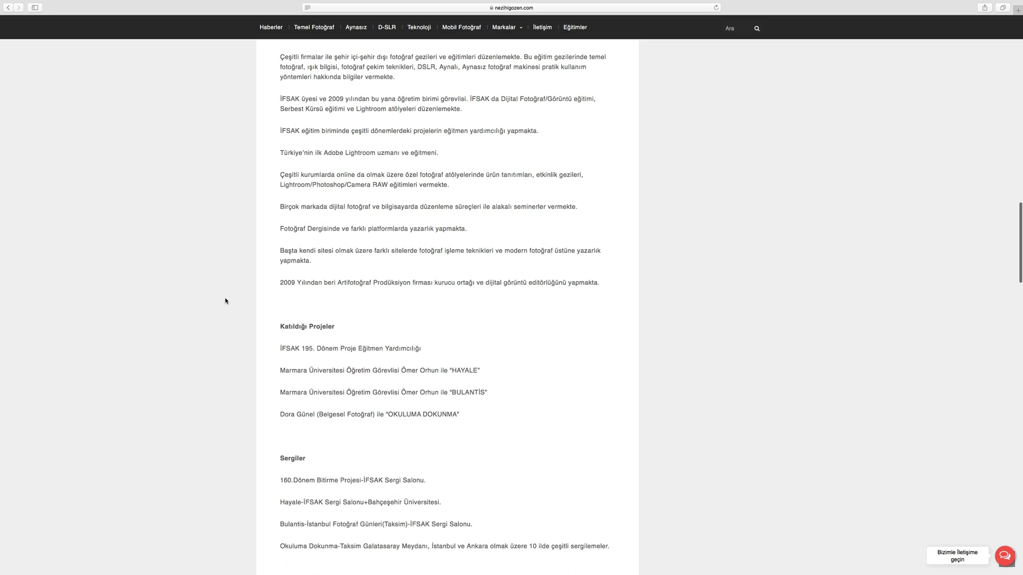
pyautogui.scroll(-5, 225, 301)
pyautogui.scroll(-5, 224, 301)
pyautogui.scroll(-2, 224, 300)
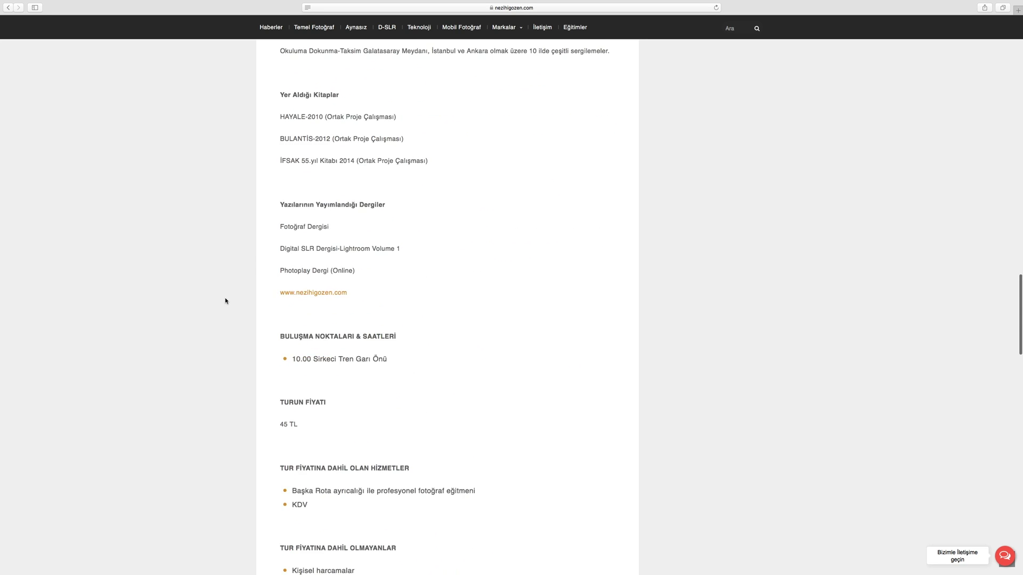
pyautogui.scroll(-5, 225, 301)
pyautogui.scroll(5, 226, 301)
pyautogui.scroll(10, 229, 303)
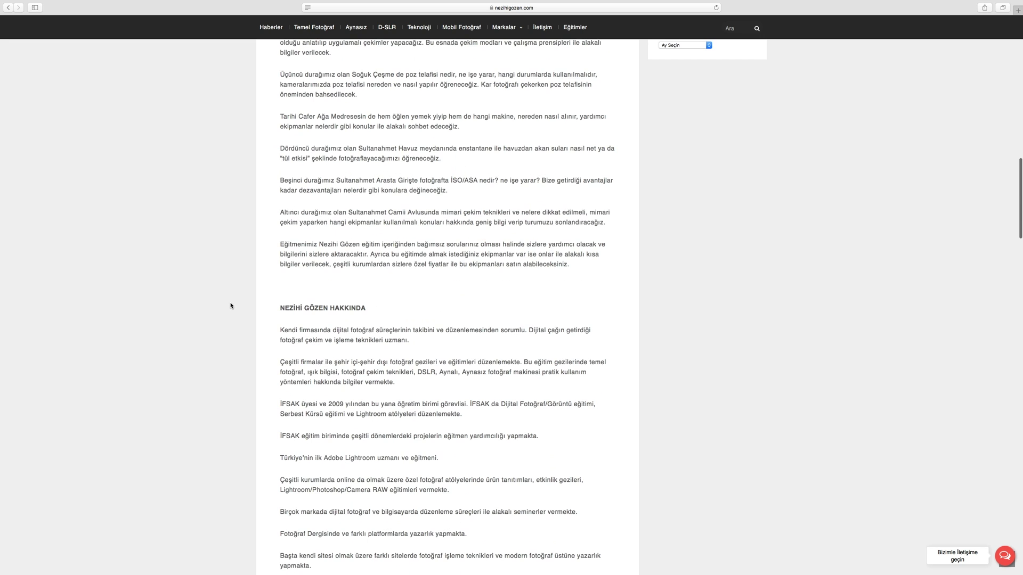
pyautogui.scroll(10, 231, 306)
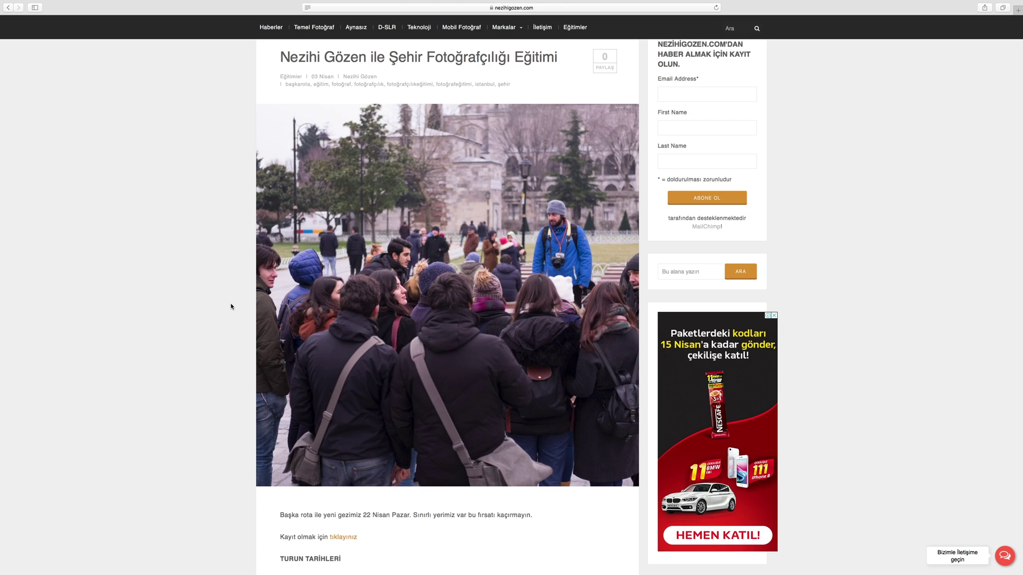